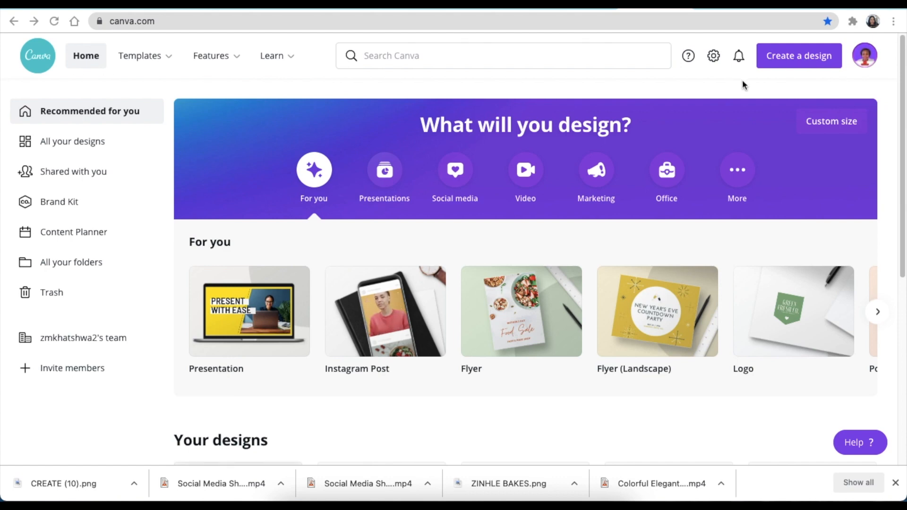
Create a blank Instagram Post design and fill its page background with black.
{"action": "left_click", "coordinate": [807, 70]}
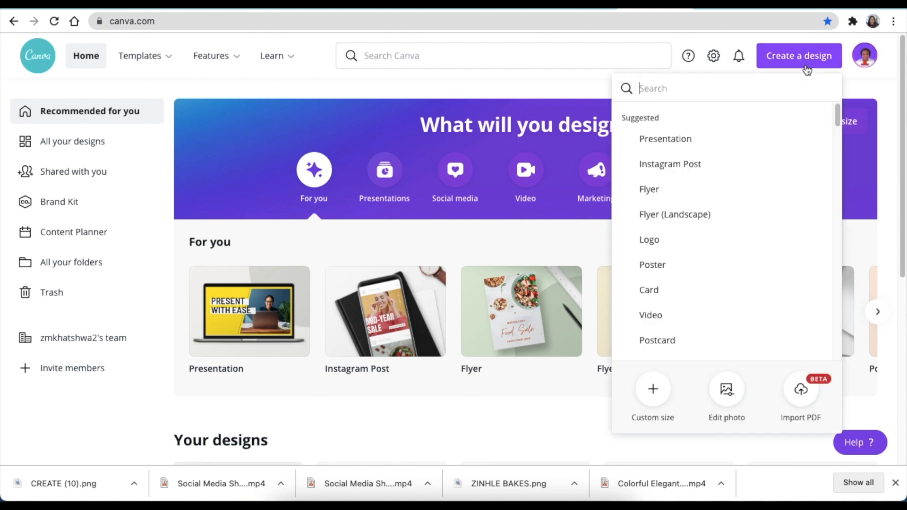
{"action": "left_click", "coordinate": [685, 165]}
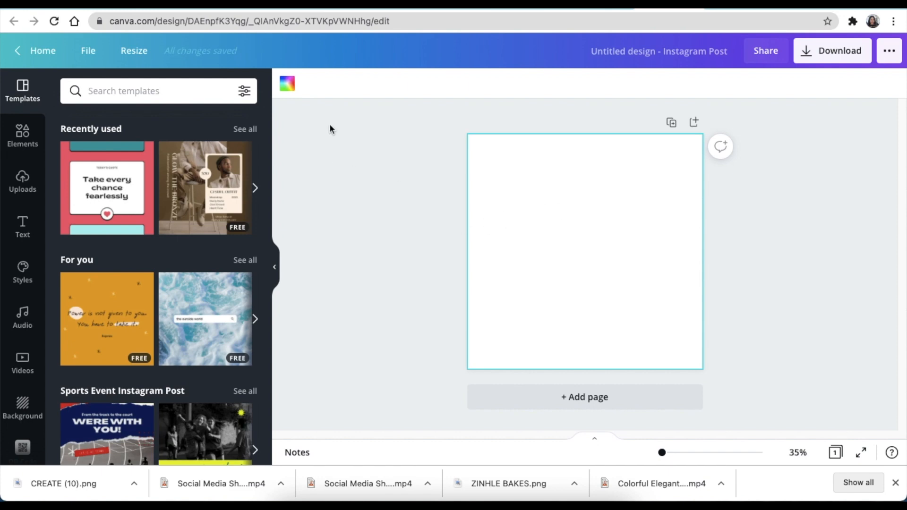
{"action": "left_click", "coordinate": [286, 85]}
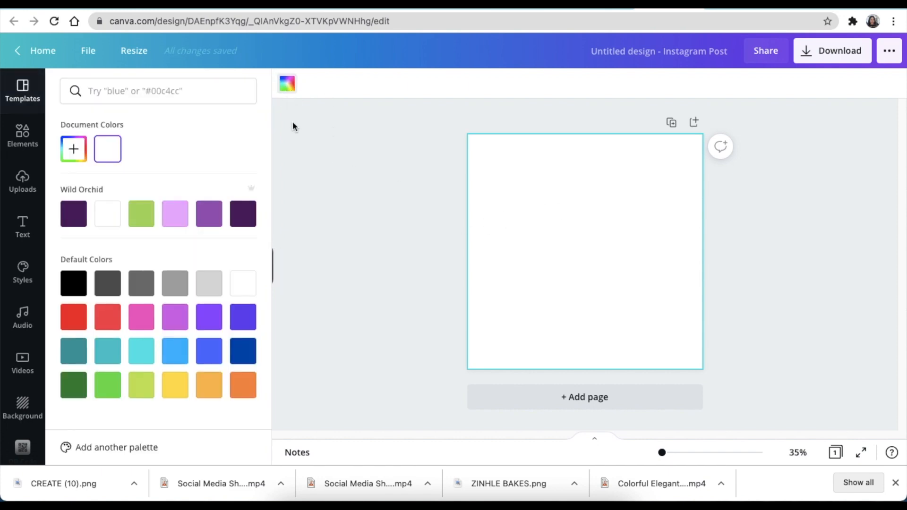
{"action": "left_click", "coordinate": [80, 284]}
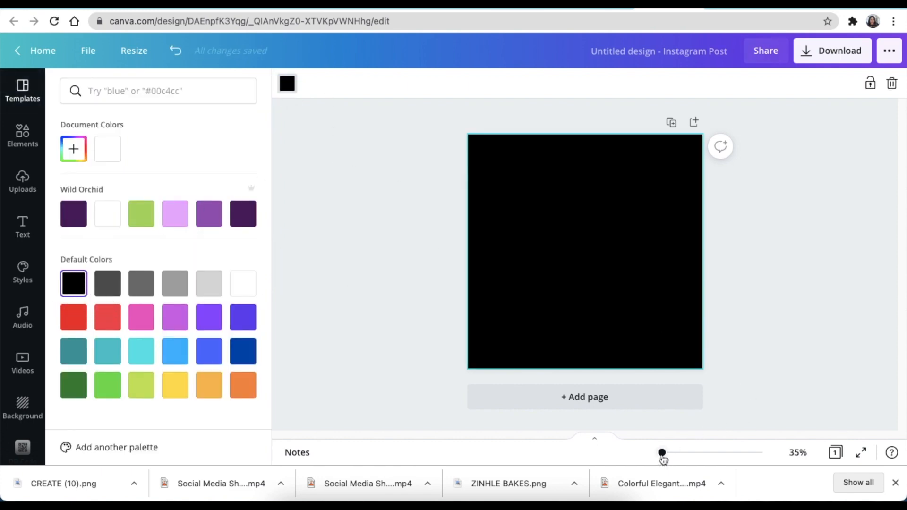
Add a circle to the page, shrink it, place it near the upper centre and colour it white.
{"action": "left_click_drag", "start_coordinate": [662, 453], "coordinate": [664, 453]}
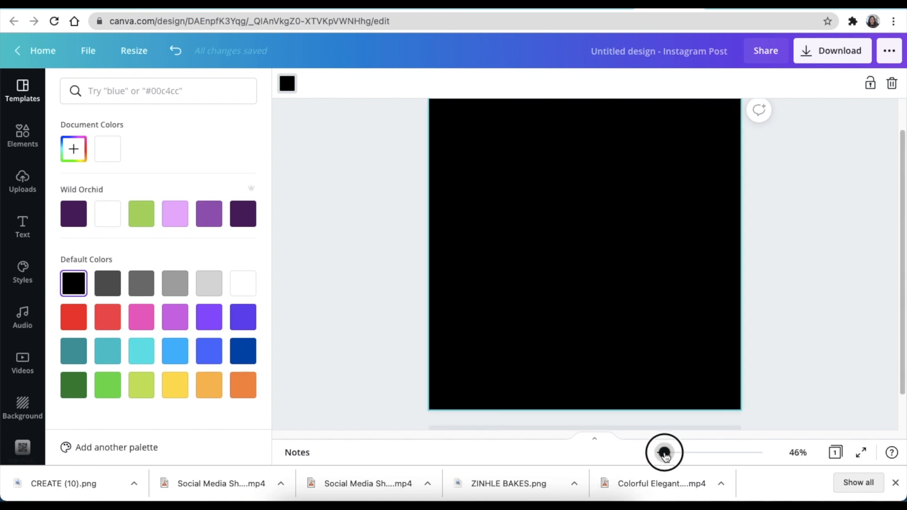
{"action": "scroll", "coordinate": [786, 403], "scroll_direction": "up", "scroll_amount": 2}
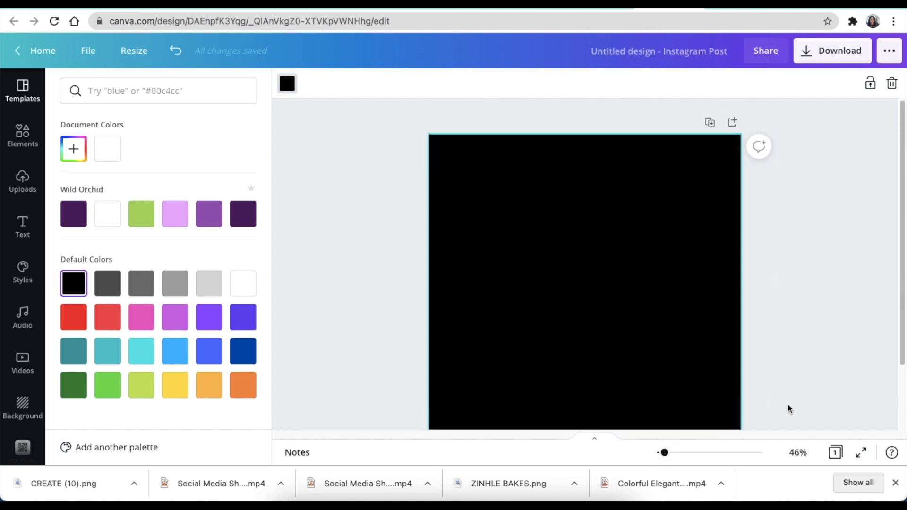
{"action": "scroll", "coordinate": [786, 403], "scroll_direction": "down", "scroll_amount": 1}
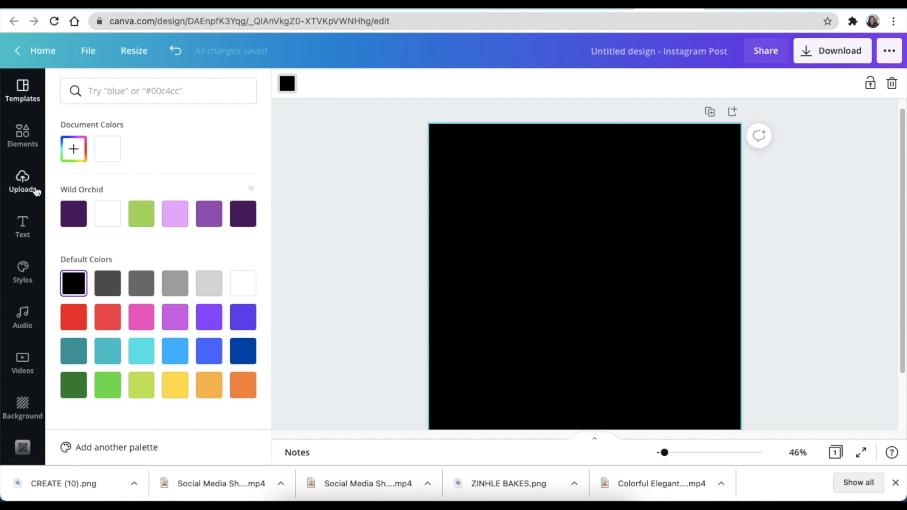
{"action": "left_click", "coordinate": [23, 137]}
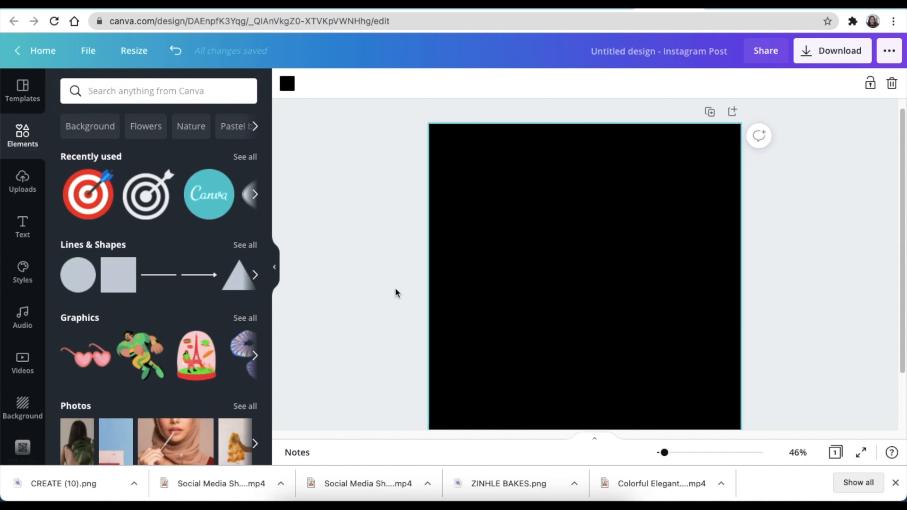
{"action": "key", "text": "c"}
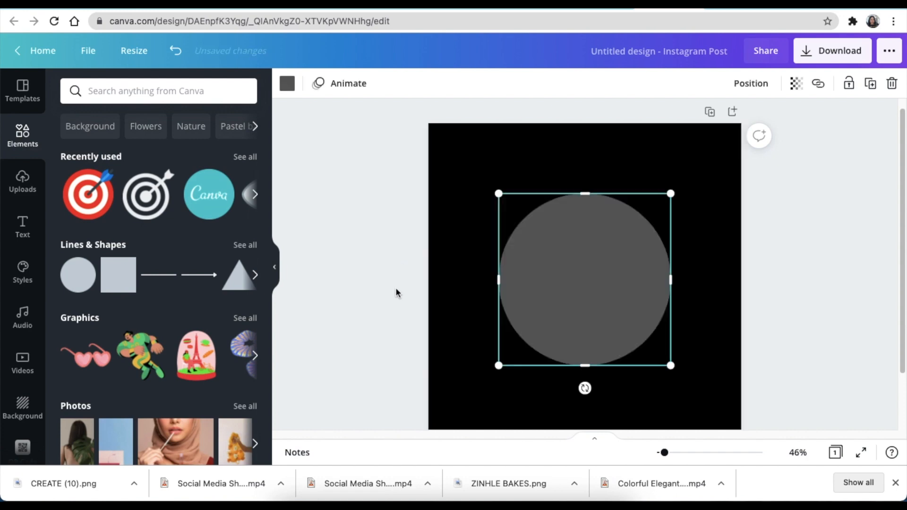
{"action": "left_click_drag", "start_coordinate": [675, 364], "coordinate": [599, 235]}
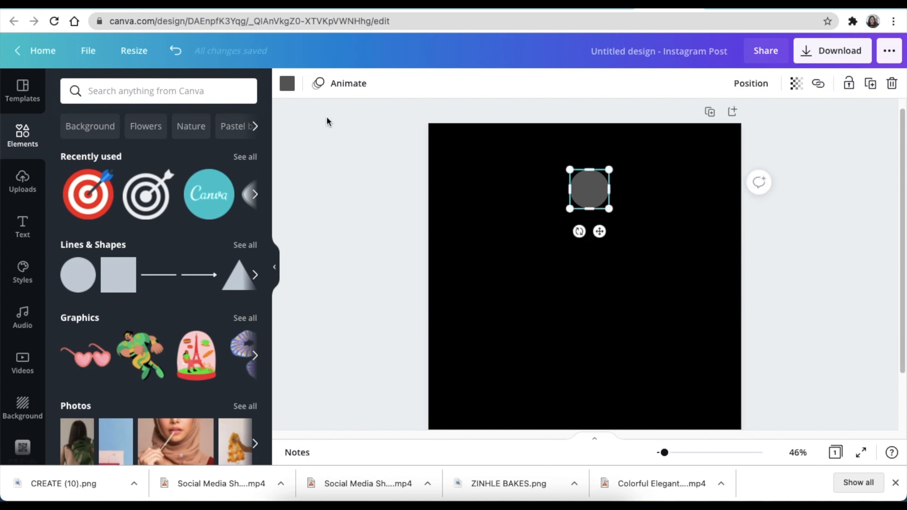
{"action": "left_click", "coordinate": [285, 88]}
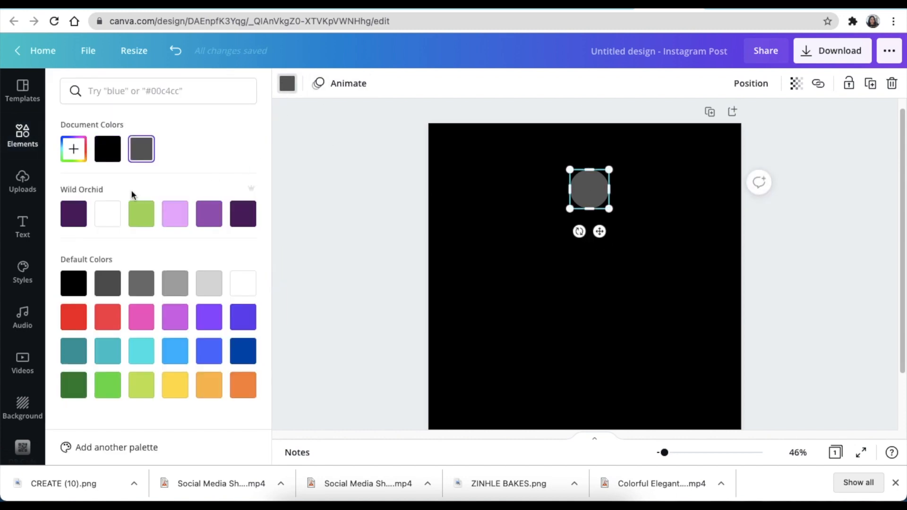
{"action": "left_click", "coordinate": [105, 216]}
{"action": "key", "text": "Escape"}
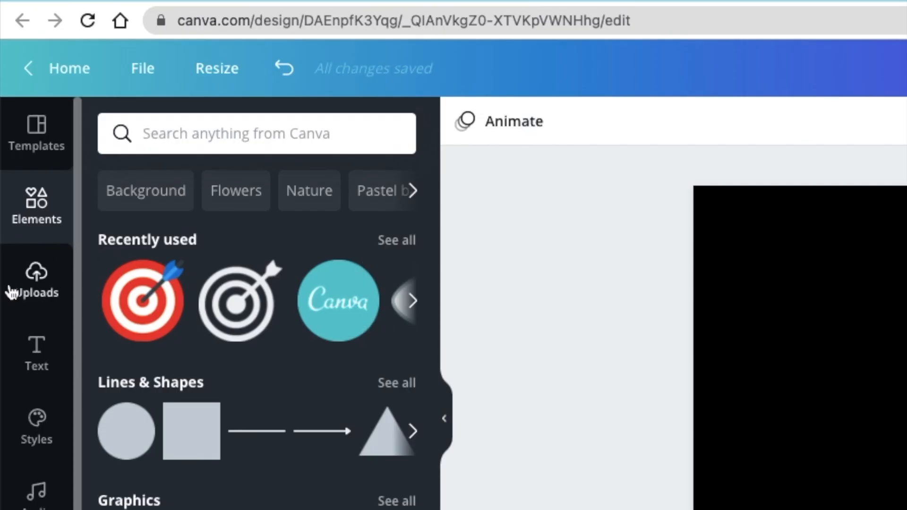
Search the elements for "shop now" and add the white handwritten Shop Now graphic to the page.
{"action": "left_click", "coordinate": [24, 137]}
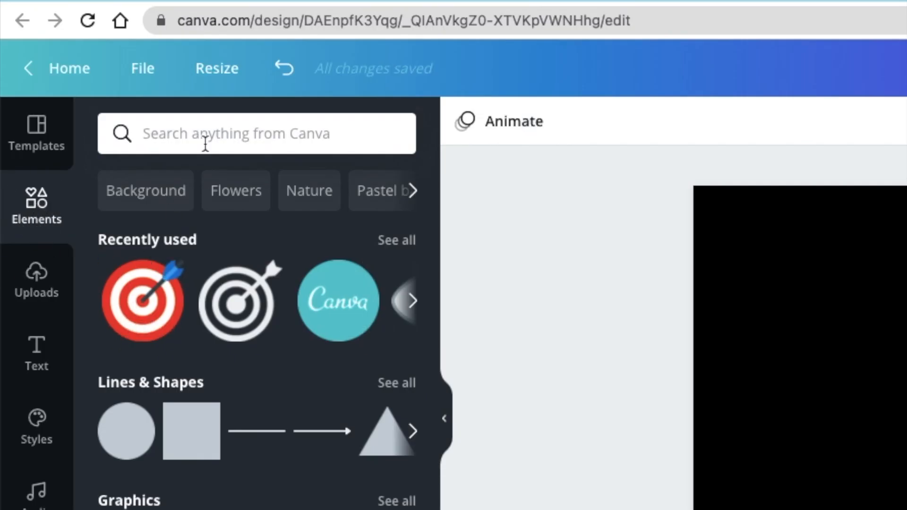
{"action": "left_click", "coordinate": [179, 134]}
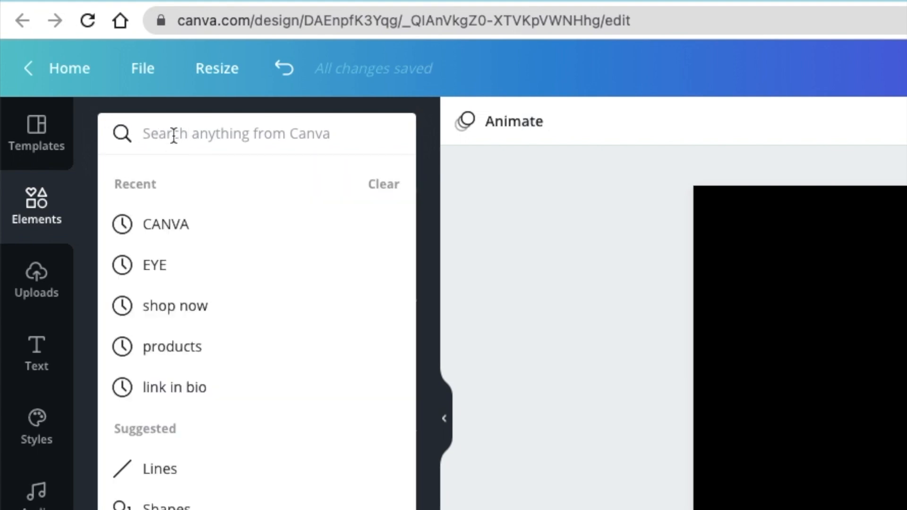
{"action": "type", "text": "shor"}
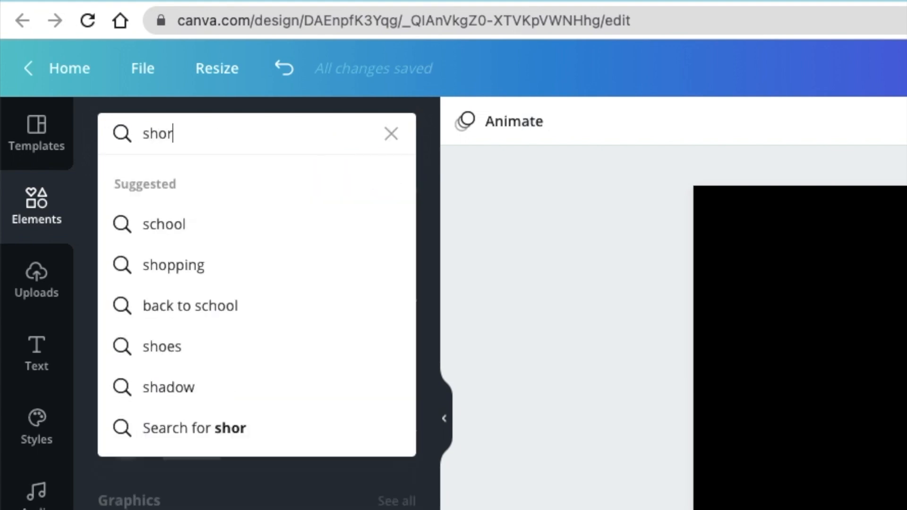
{"action": "key", "text": "BackSpace"}
{"action": "type", "text": "p"}
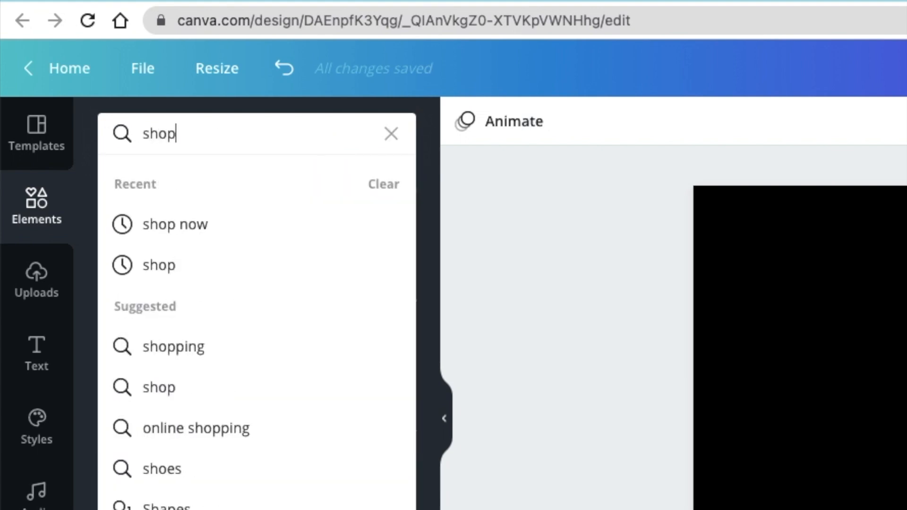
{"action": "type", "text": " now"}
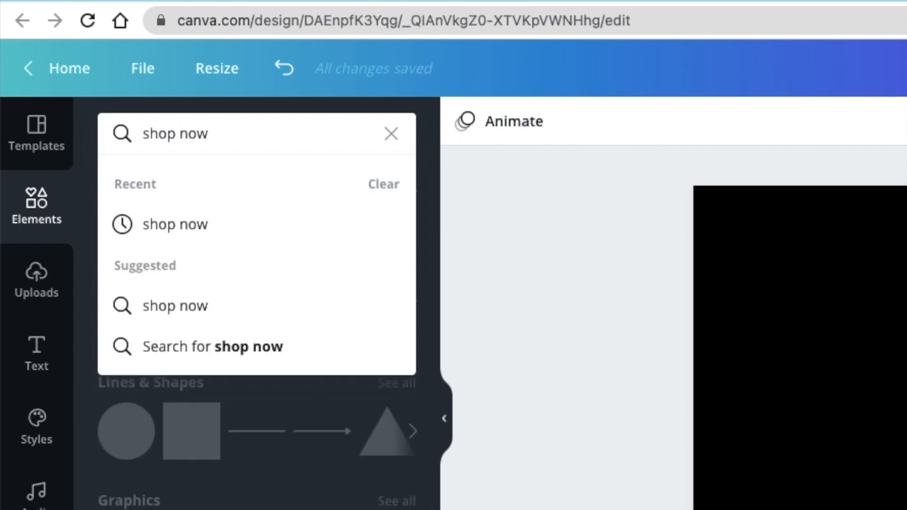
{"action": "key", "text": "Return"}
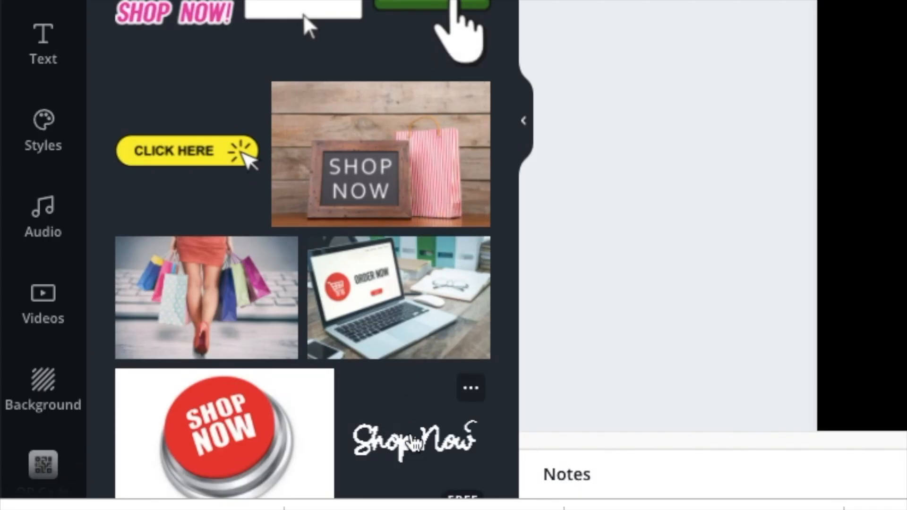
{"action": "left_click", "coordinate": [413, 453]}
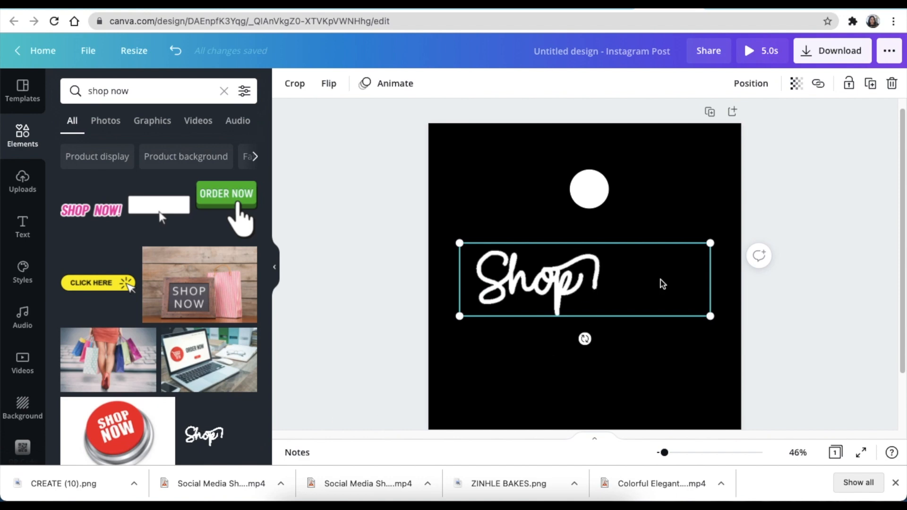
Shrink the Shop Now graphic and place it directly above the white circle, centred at the page's upper edge.
{"action": "left_click_drag", "start_coordinate": [710, 323], "coordinate": [610, 273]}
{"action": "left_click", "coordinate": [411, 195]}
{"action": "left_click_drag", "start_coordinate": [552, 265], "coordinate": [616, 150]}
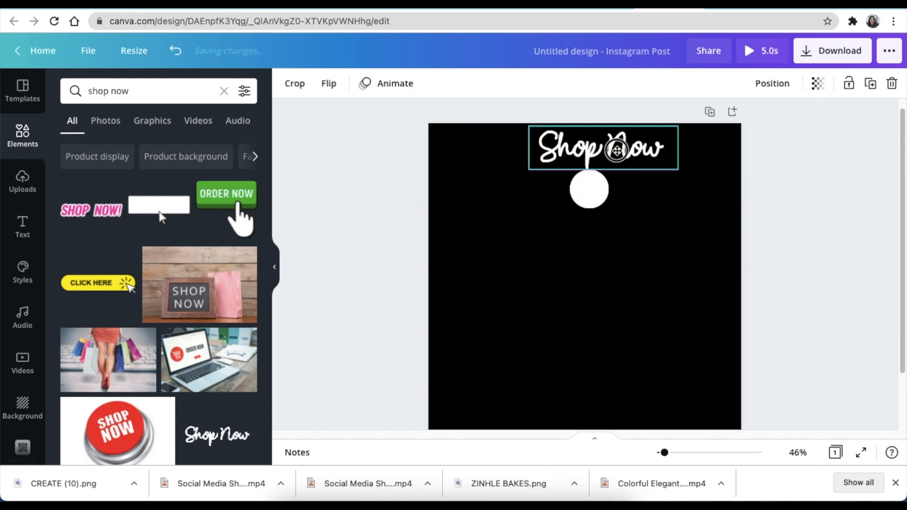
{"action": "left_click_drag", "start_coordinate": [616, 150], "coordinate": [600, 150]}
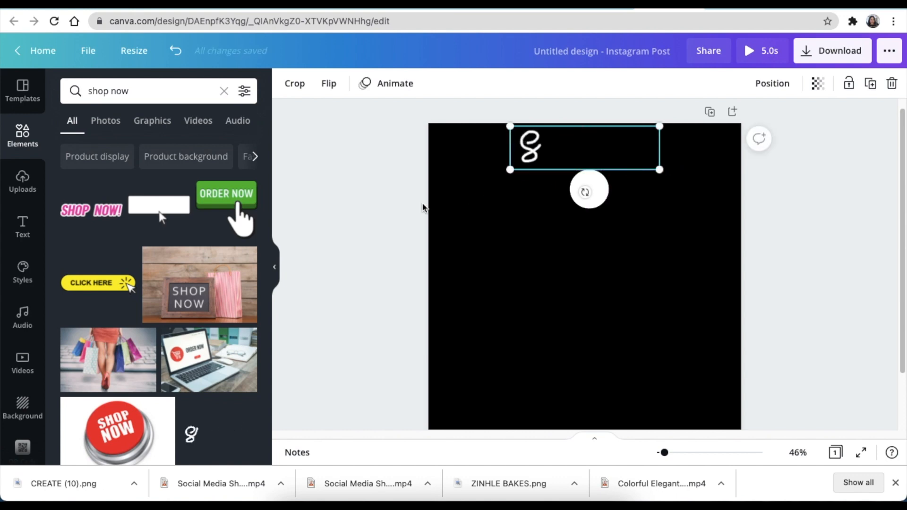
{"action": "left_click", "coordinate": [572, 207]}
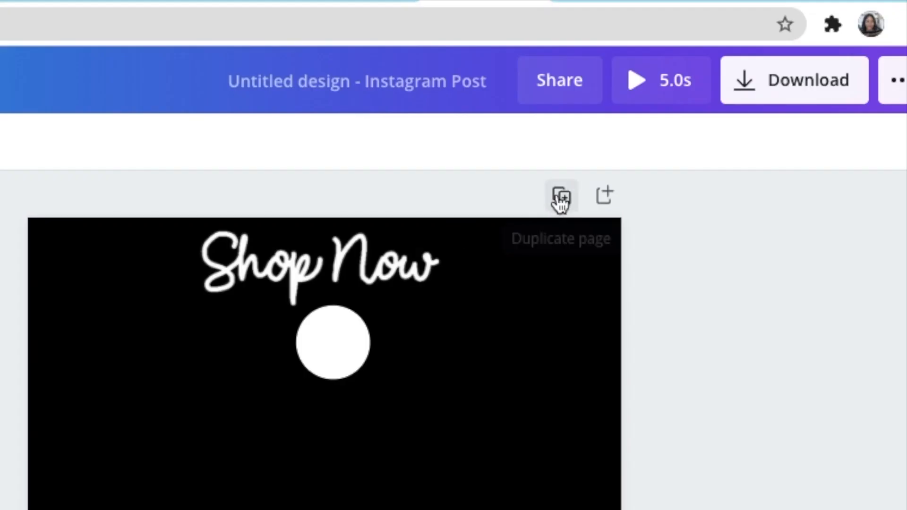
Duplicate the page with the Shop Now graphic and white circle, and go to the copy on page 2.
{"action": "left_click", "coordinate": [709, 111]}
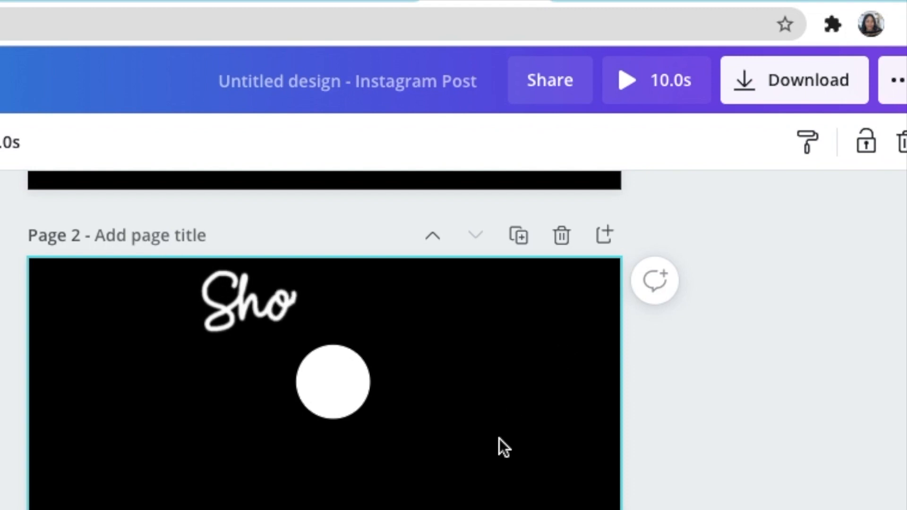
{"action": "scroll", "coordinate": [500, 438], "scroll_direction": "down", "scroll_amount": 1}
{"action": "scroll", "coordinate": [499, 438], "scroll_direction": "up", "scroll_amount": 1}
{"action": "scroll", "coordinate": [500, 438], "scroll_direction": "up", "scroll_amount": 6}
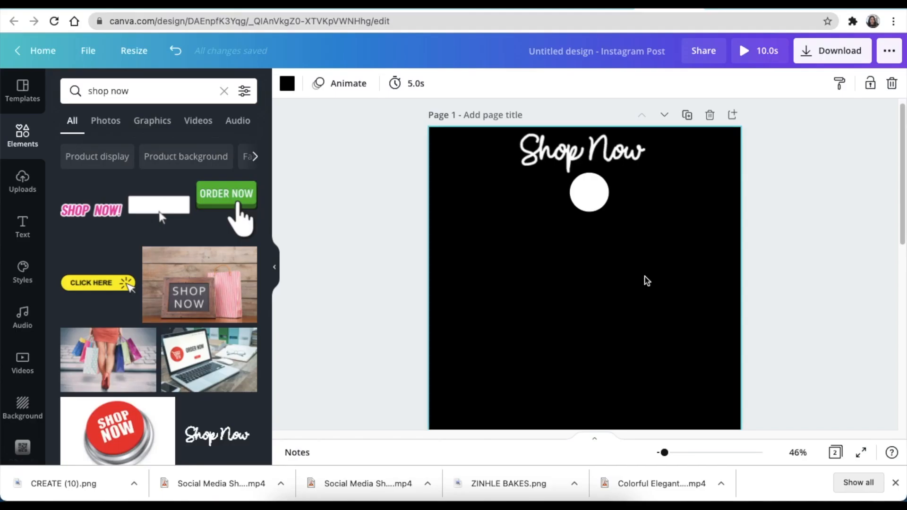
{"action": "scroll", "coordinate": [646, 280], "scroll_direction": "down", "scroll_amount": 6}
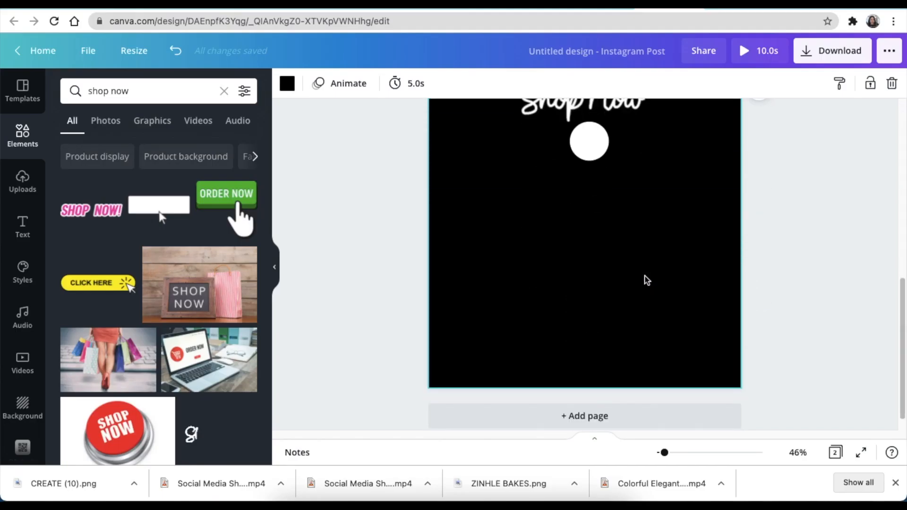
{"action": "scroll", "coordinate": [613, 242], "scroll_direction": "up", "scroll_amount": 1}
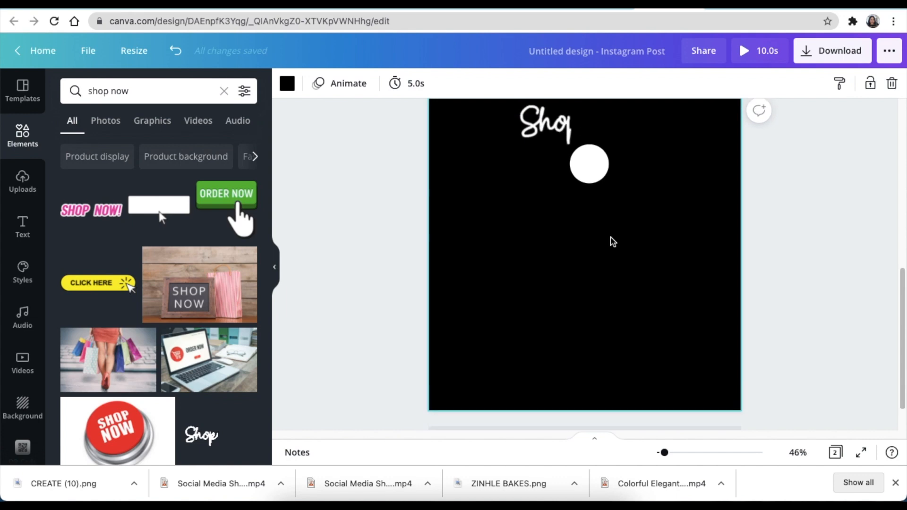
{"action": "left_click", "coordinate": [405, 227]}
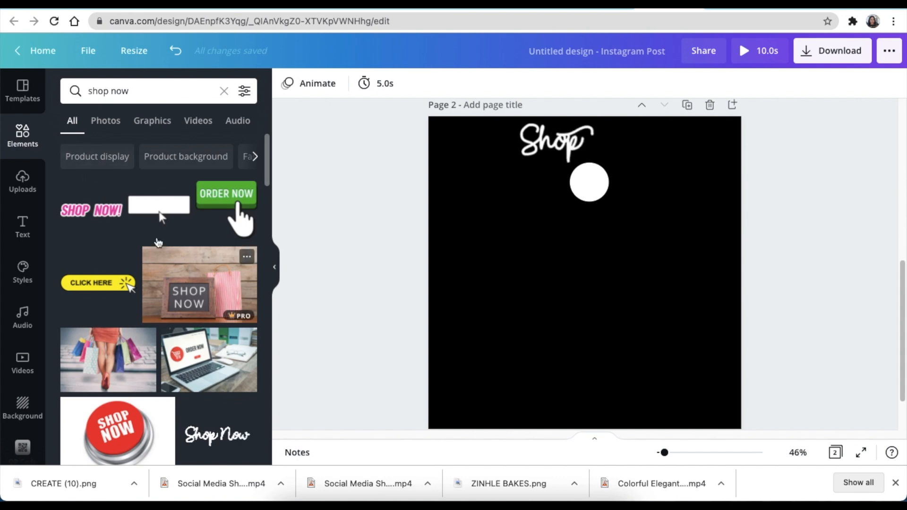
Add a triangle to page 2, enlarge it and position it with its apex centred on the white circle.
{"action": "left_click", "coordinate": [222, 91]}
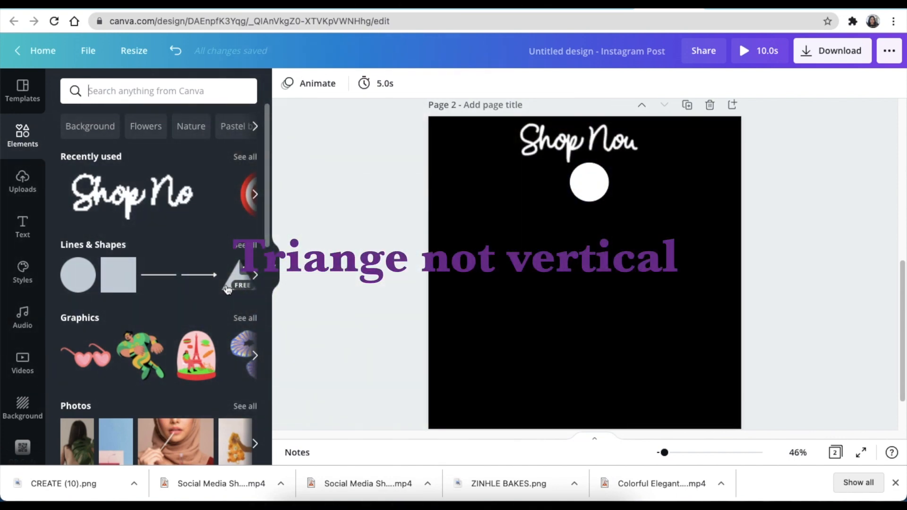
{"action": "left_click", "coordinate": [226, 283]}
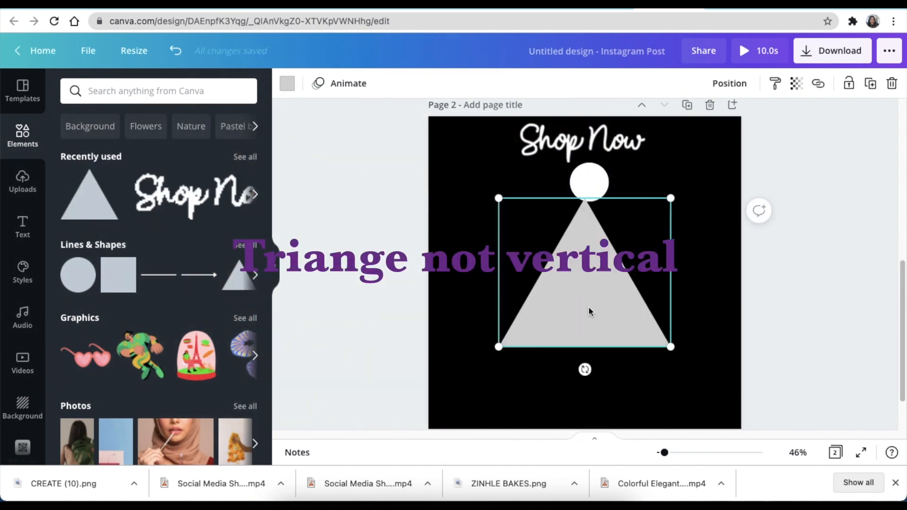
{"action": "left_click_drag", "start_coordinate": [499, 347], "coordinate": [448, 389]}
{"action": "left_click_drag", "start_coordinate": [534, 348], "coordinate": [561, 341]}
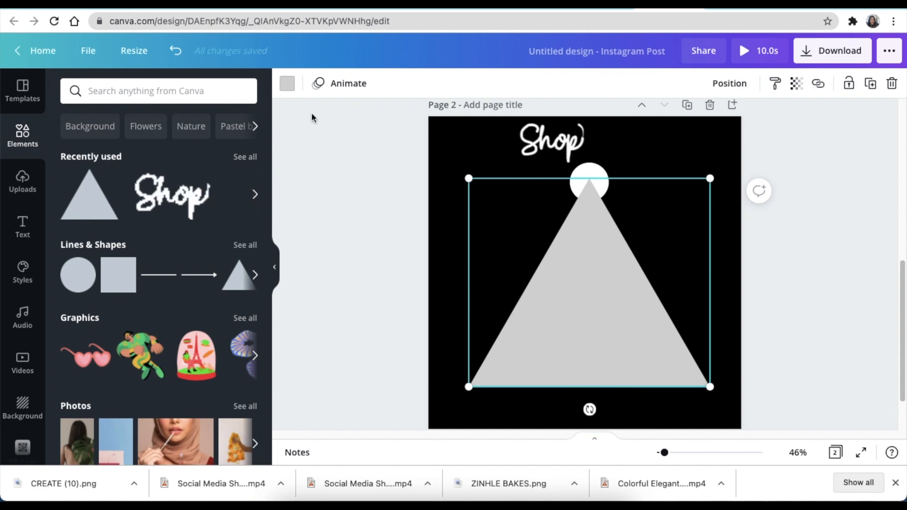
Colour the triangle on page 2 white to match the circle.
{"action": "left_click", "coordinate": [287, 85]}
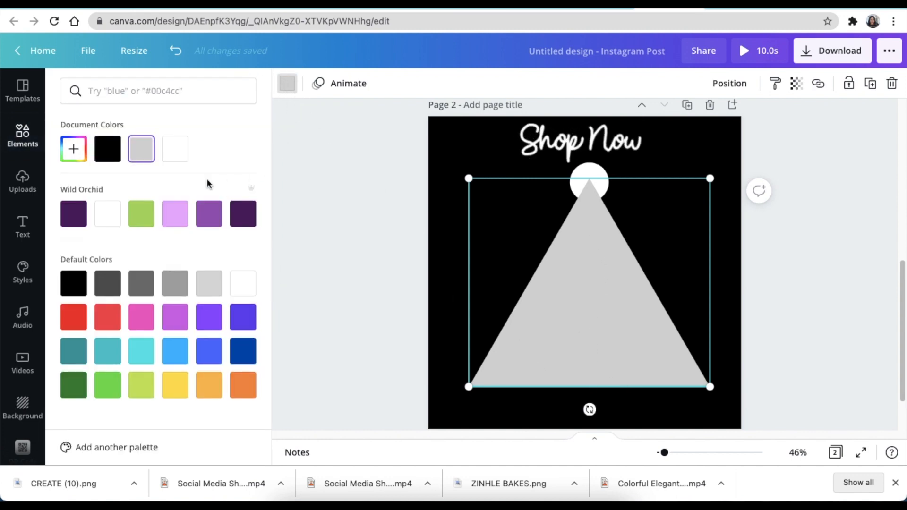
{"action": "left_click", "coordinate": [175, 149]}
{"action": "left_click", "coordinate": [366, 182]}
{"action": "left_click", "coordinate": [405, 205]}
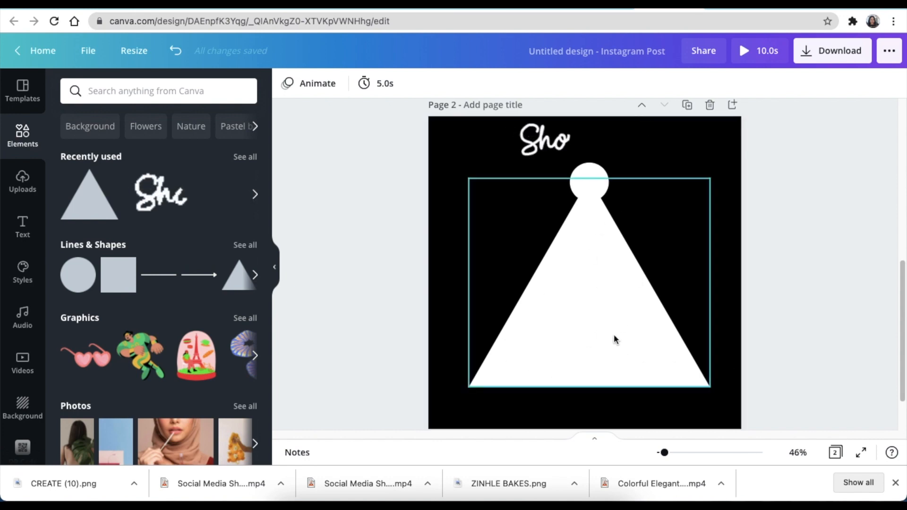
{"action": "left_click", "coordinate": [747, 367]}
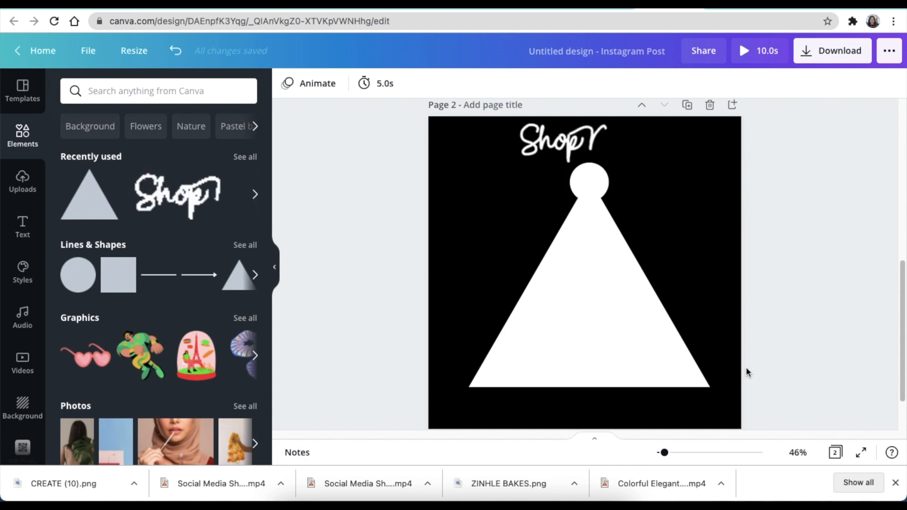
Add a second circle to page 2, flatten it into an ellipse and stretch it across the triangle's base.
{"action": "key", "text": "c"}
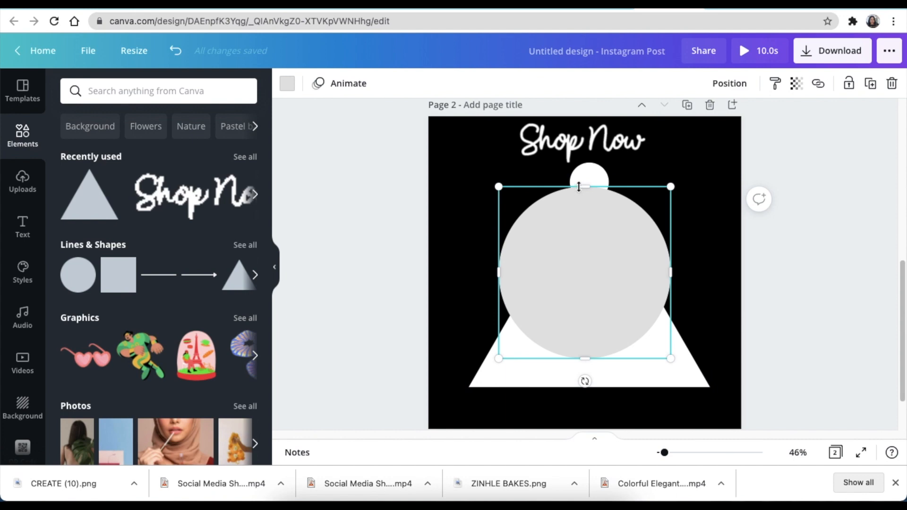
{"action": "left_click_drag", "start_coordinate": [581, 186], "coordinate": [560, 384]}
{"action": "left_click_drag", "start_coordinate": [642, 387], "coordinate": [710, 391]}
{"action": "left_click", "coordinate": [771, 368]}
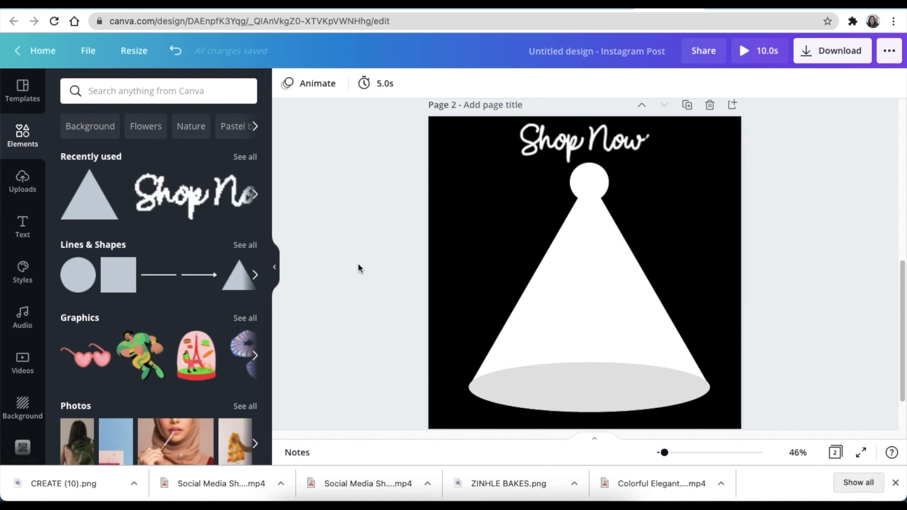
Group the white circle, triangle and grey ellipse on page 2 into one spotlight object.
{"action": "left_click_drag", "start_coordinate": [355, 179], "coordinate": [712, 415]}
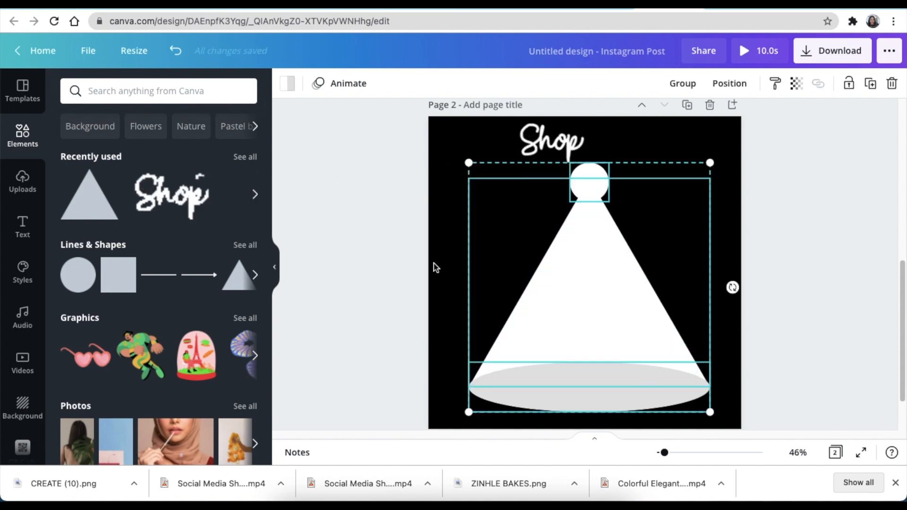
{"action": "left_click", "coordinate": [683, 85]}
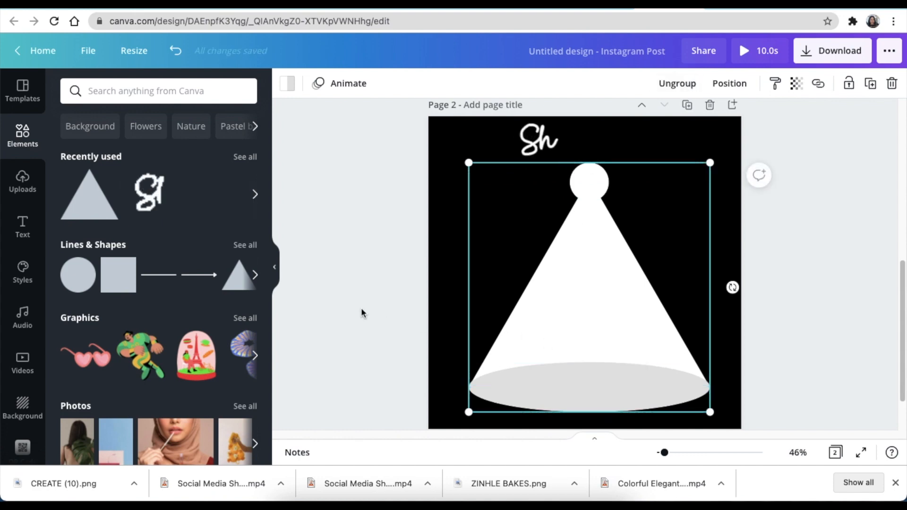
{"action": "left_click", "coordinate": [342, 304]}
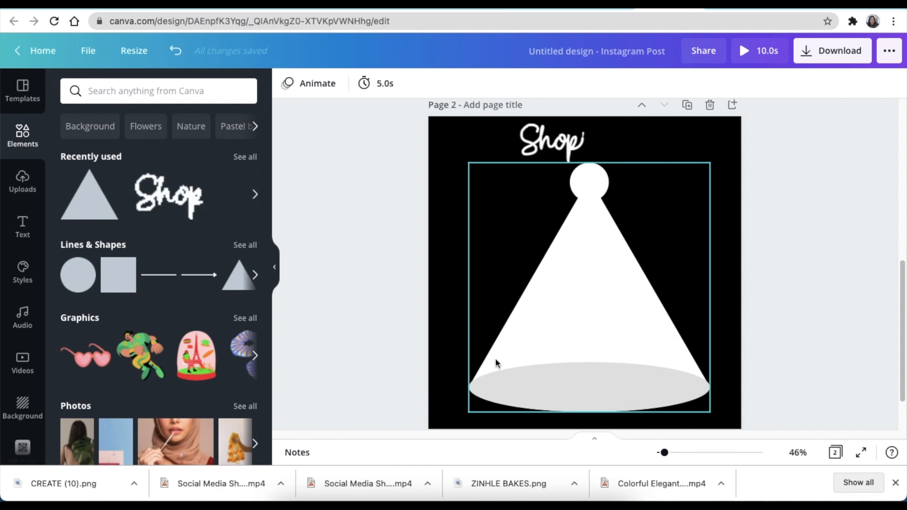
{"action": "left_click", "coordinate": [374, 304]}
Duplicate the Shop Now spotlight page twice to make pages 3 and 4.
{"action": "left_click", "coordinate": [687, 106]}
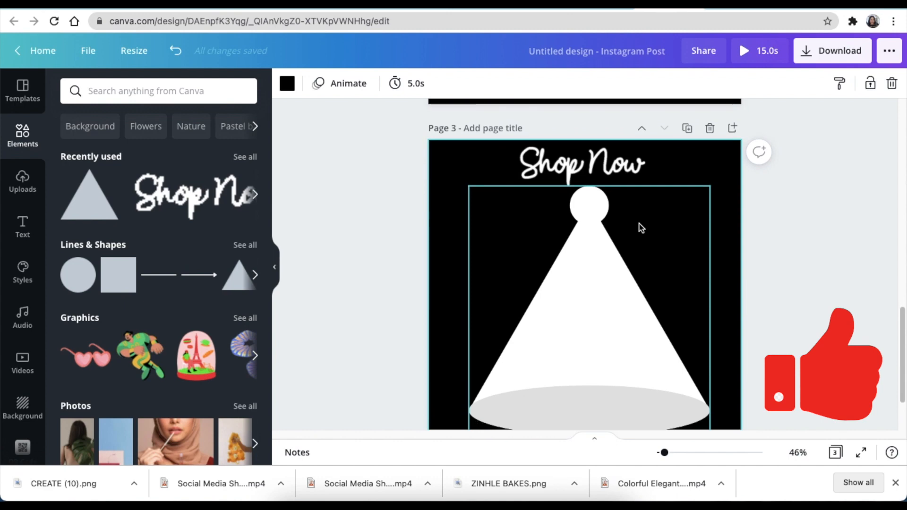
{"action": "left_click", "coordinate": [356, 278]}
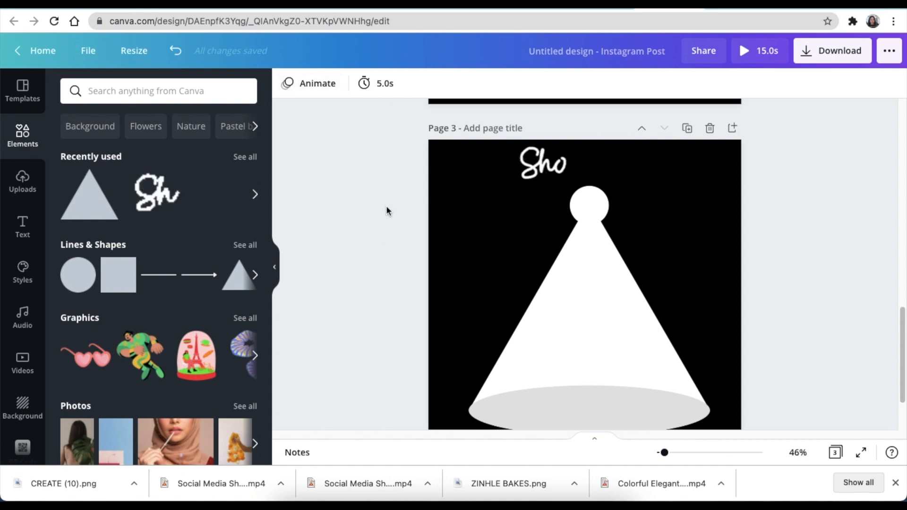
{"action": "scroll", "coordinate": [386, 208], "scroll_direction": "up", "scroll_amount": 8}
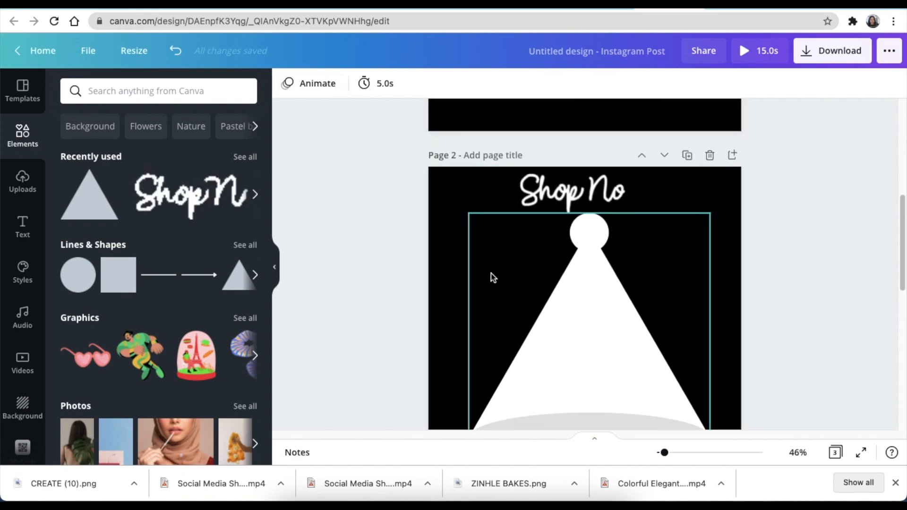
{"action": "scroll", "coordinate": [421, 259], "scroll_direction": "down", "scroll_amount": 8}
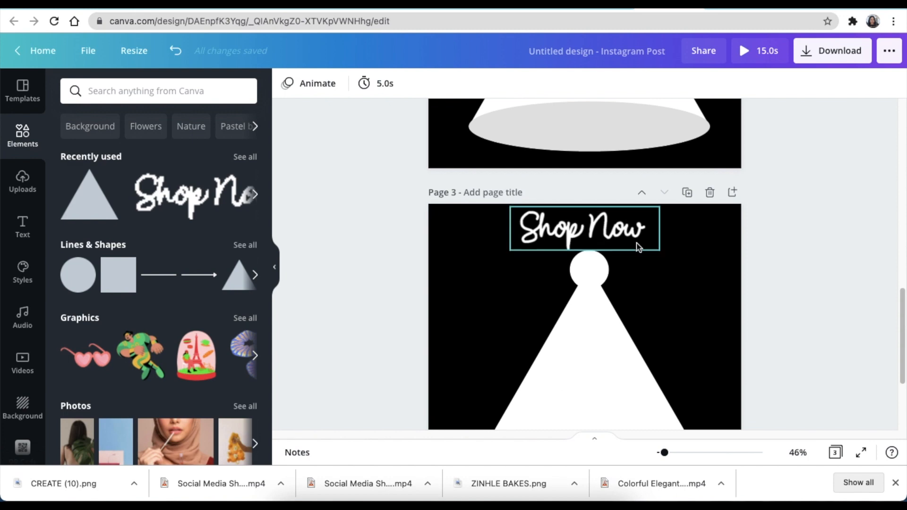
{"action": "left_click", "coordinate": [686, 193]}
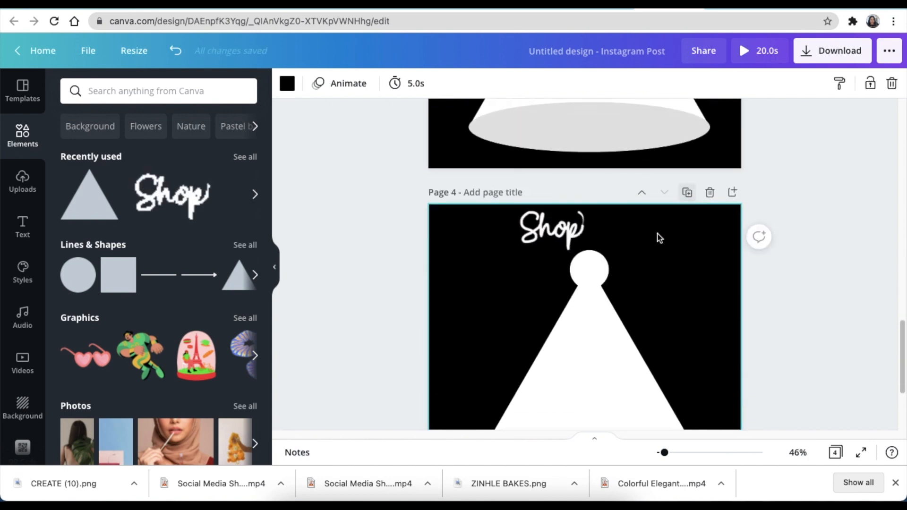
Add the uploaded black perfume bottle image to page 4 and stand it on the ellipse, centred inside the spotlight cone.
{"action": "scroll", "coordinate": [426, 330], "scroll_direction": "down", "scroll_amount": 3}
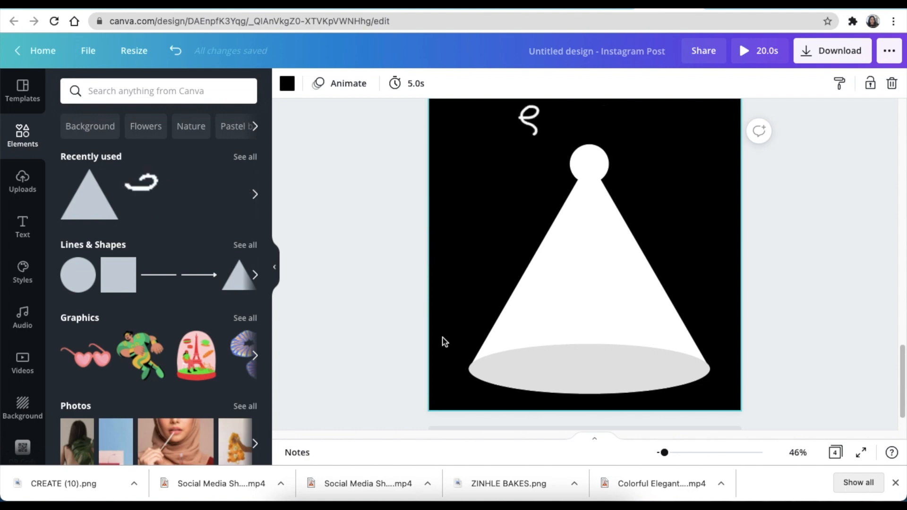
{"action": "left_click", "coordinate": [415, 302]}
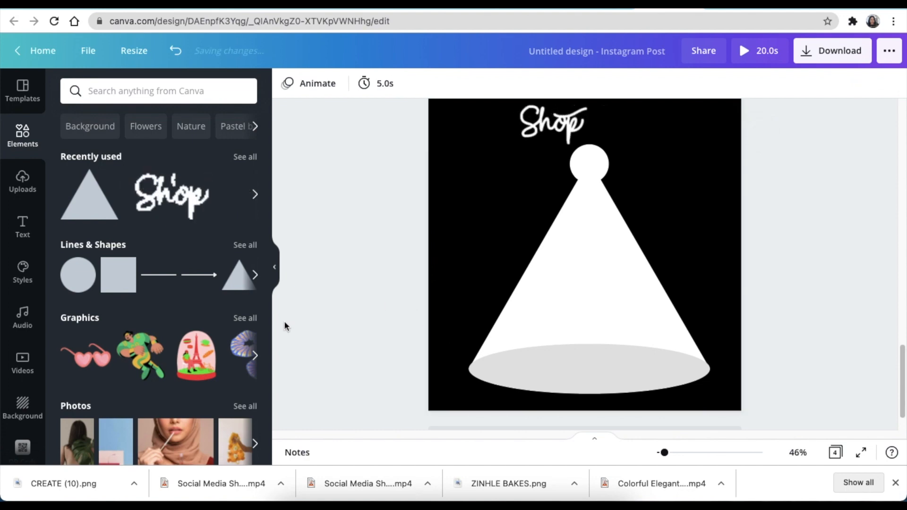
{"action": "left_click", "coordinate": [22, 181]}
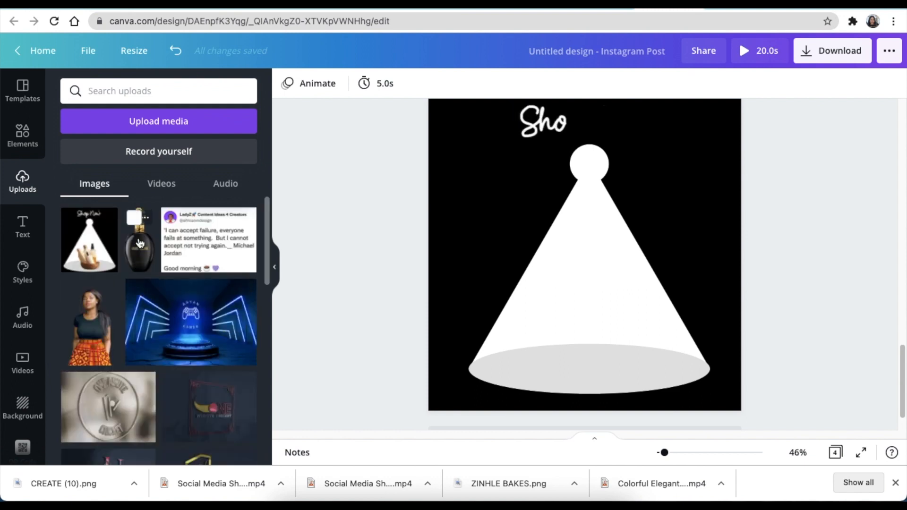
{"action": "left_click", "coordinate": [139, 248]}
{"action": "left_click_drag", "start_coordinate": [595, 286], "coordinate": [575, 331]}
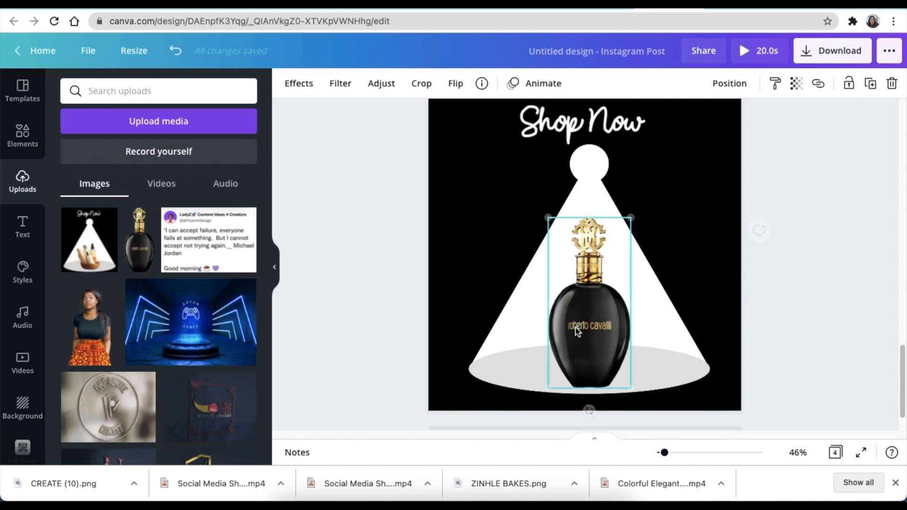
{"action": "left_click", "coordinate": [384, 307]}
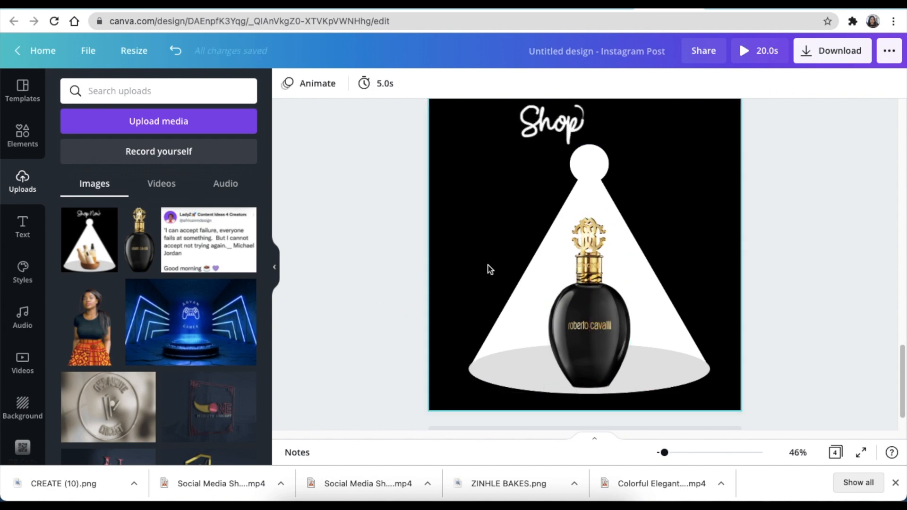
Duplicate page 4 as page 5 and delete the perfume bottle from the copy.
{"action": "scroll", "coordinate": [739, 233], "scroll_direction": "up", "scroll_amount": 2}
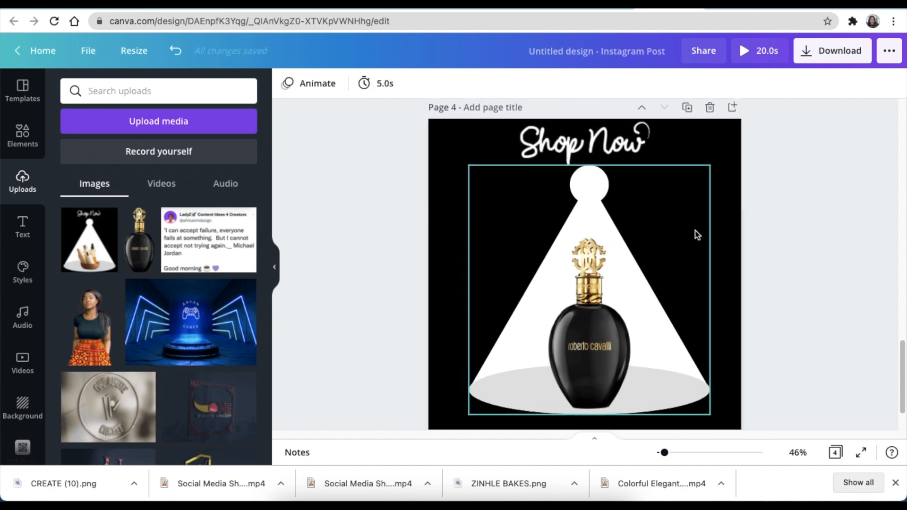
{"action": "left_click", "coordinate": [687, 115]}
{"action": "left_click", "coordinate": [586, 274]}
{"action": "key", "text": "Delete"}
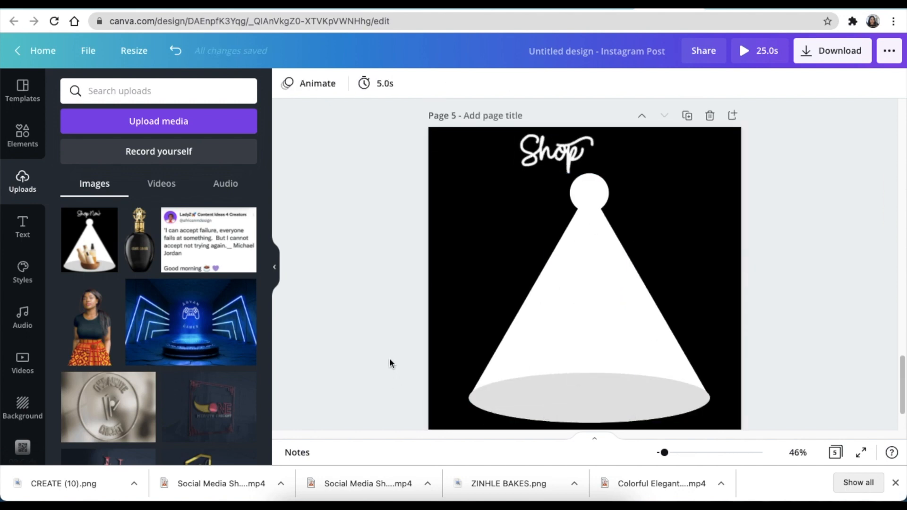
Search elements for "products", add the photo of bottles in a wooden bowl to page 5, remove its background and place it on the ellipse.
{"action": "left_click", "coordinate": [32, 144]}
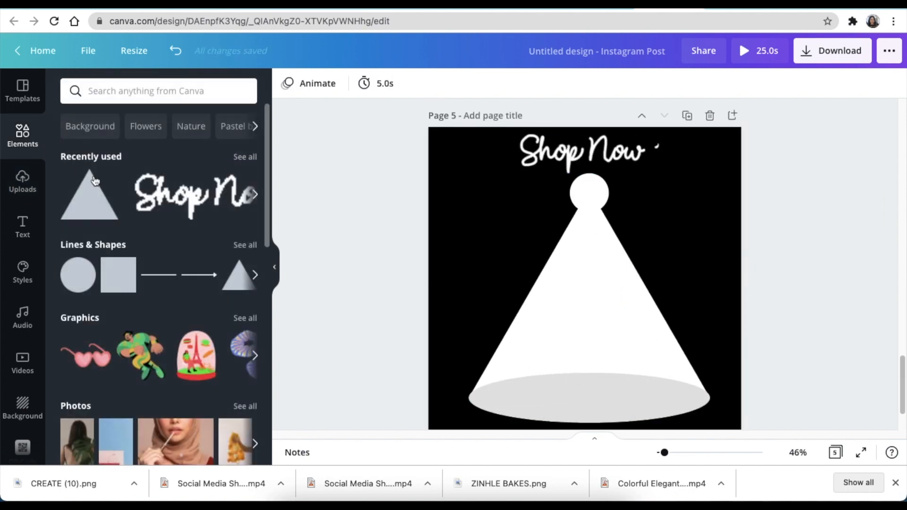
{"action": "left_click", "coordinate": [163, 93]}
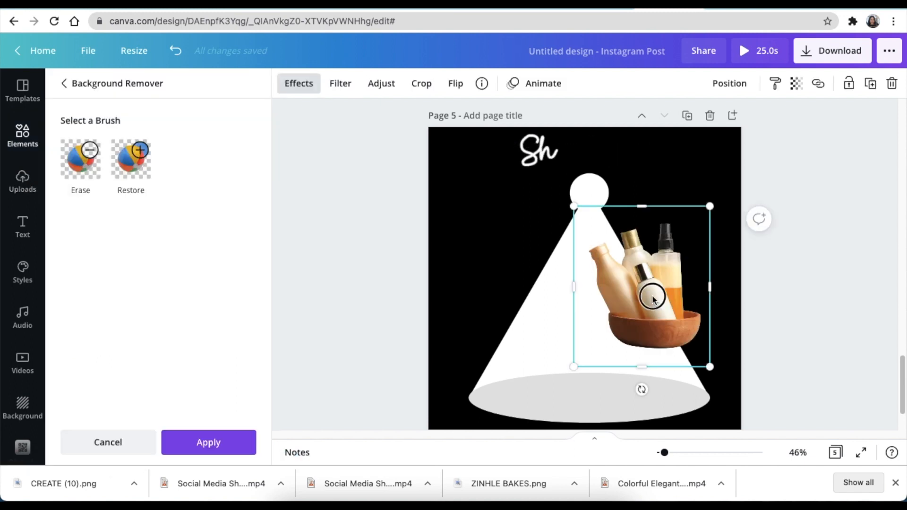
{"action": "left_click_drag", "start_coordinate": [652, 296], "coordinate": [592, 363]}
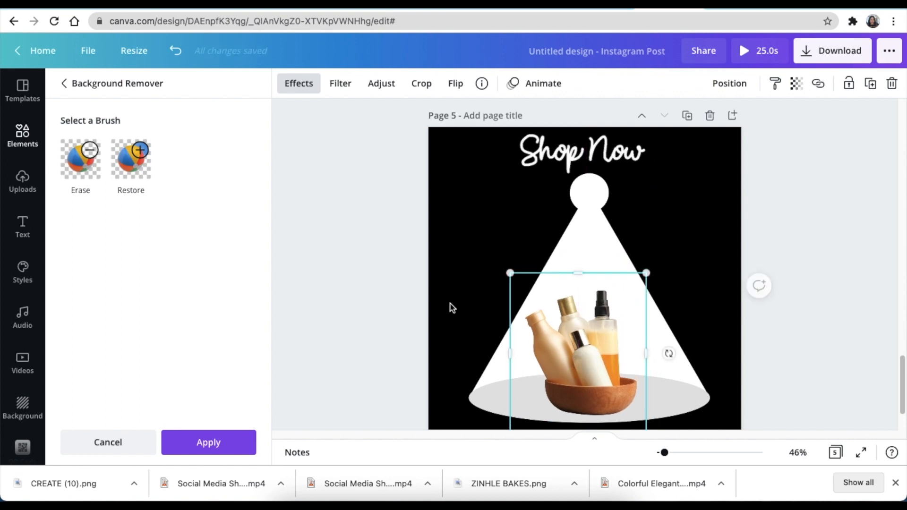
{"action": "left_click", "coordinate": [380, 273]}
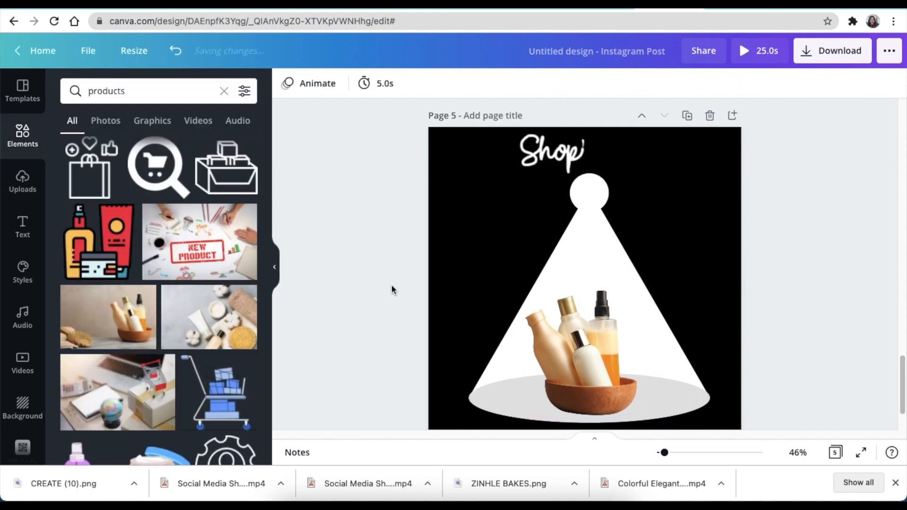
Add a blank black page 6 after the page with the bottles in a wooden bowl.
{"action": "scroll", "coordinate": [391, 286], "scroll_direction": "down", "scroll_amount": 2}
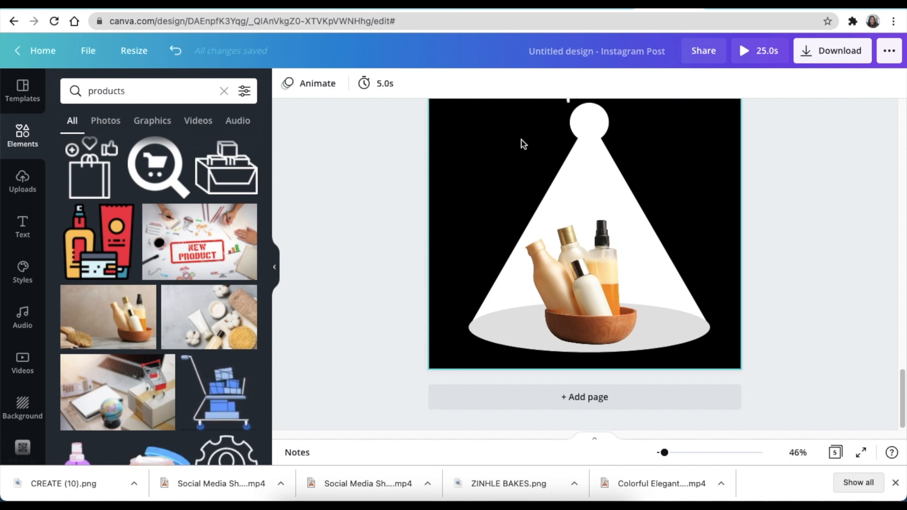
{"action": "left_click", "coordinate": [590, 398]}
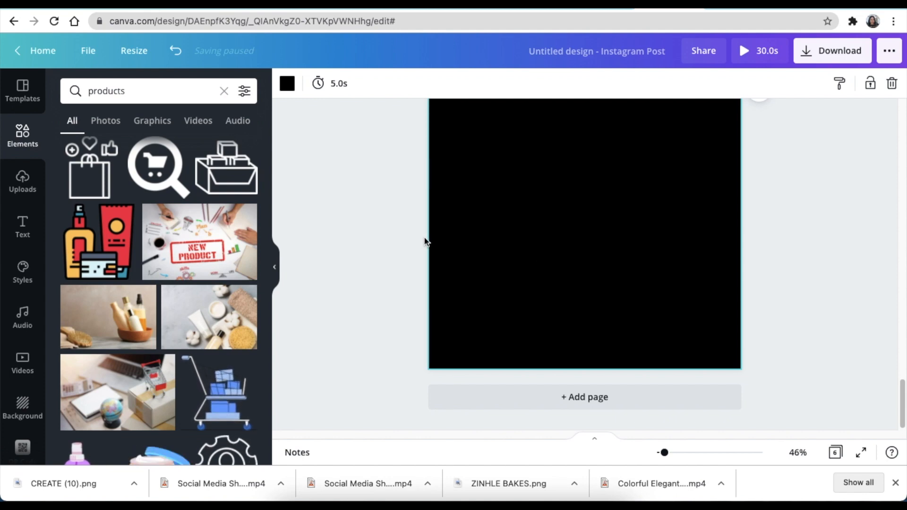
{"action": "scroll", "coordinate": [419, 238], "scroll_direction": "up", "scroll_amount": 1}
{"action": "scroll", "coordinate": [420, 238], "scroll_direction": "up", "scroll_amount": 1}
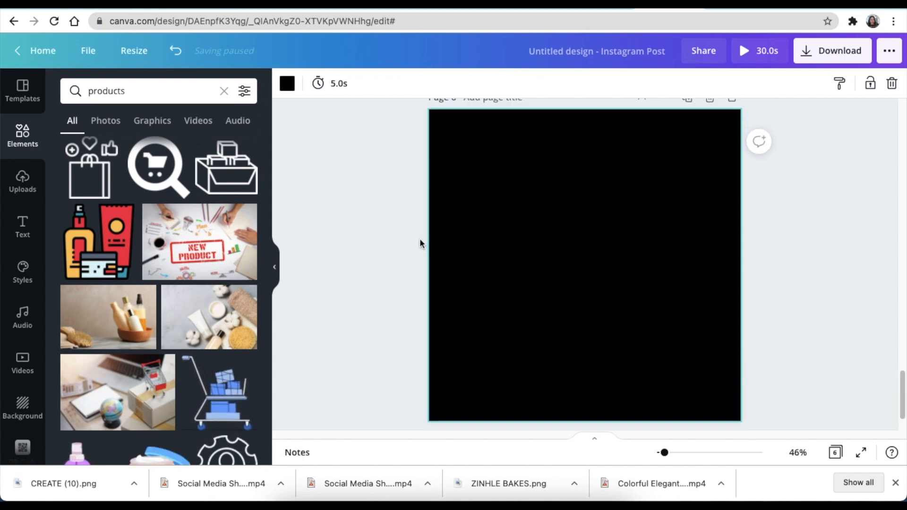
Search elements for "link in bio" and add the yellow handwritten Link in Bio graphic to the centre of page 6.
{"action": "left_click", "coordinate": [224, 91]}
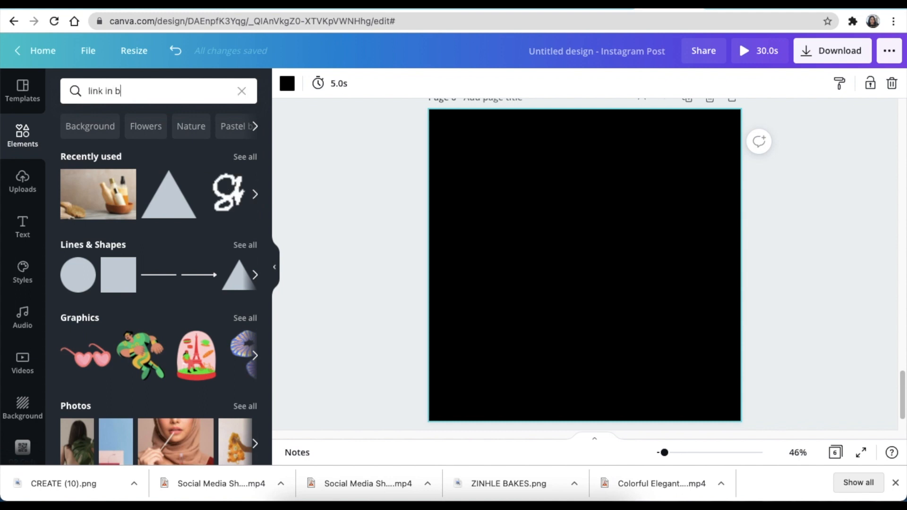
{"action": "key", "text": "Return"}
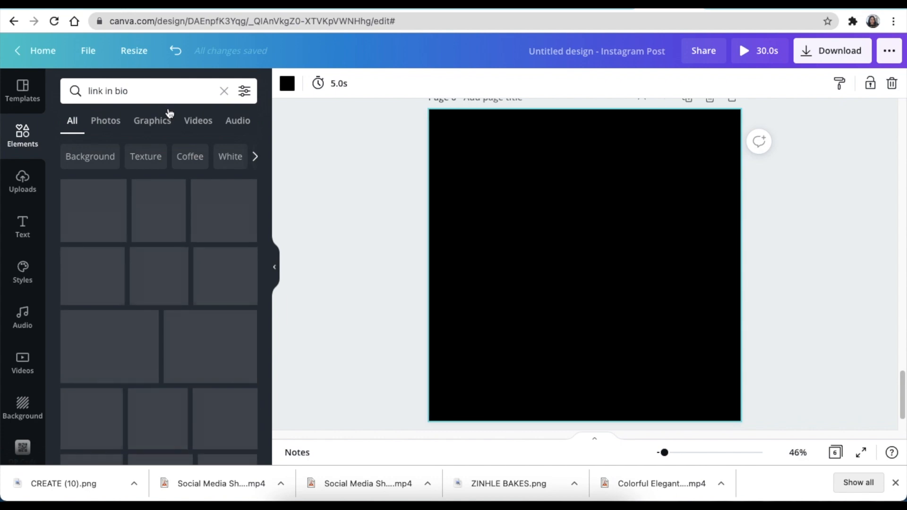
{"action": "scroll", "coordinate": [204, 221], "scroll_direction": "down", "scroll_amount": 3}
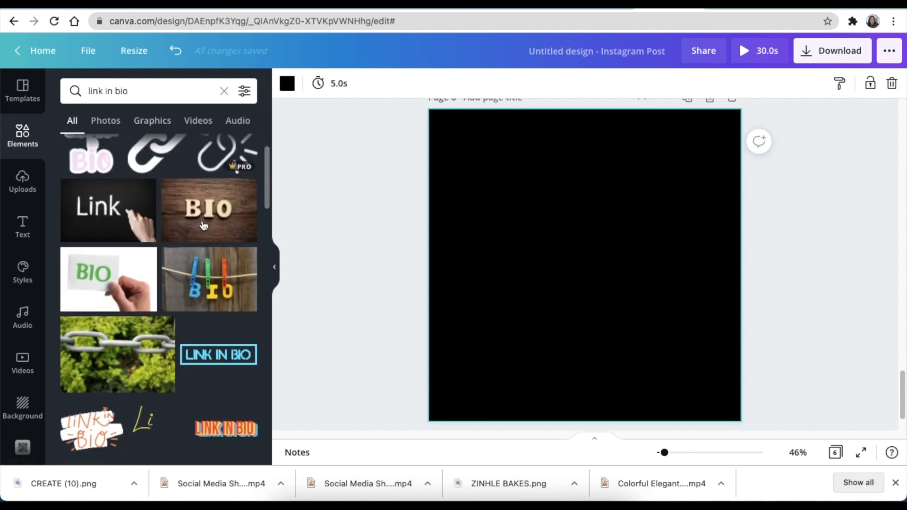
{"action": "scroll", "coordinate": [91, 196], "scroll_direction": "up", "scroll_amount": 2}
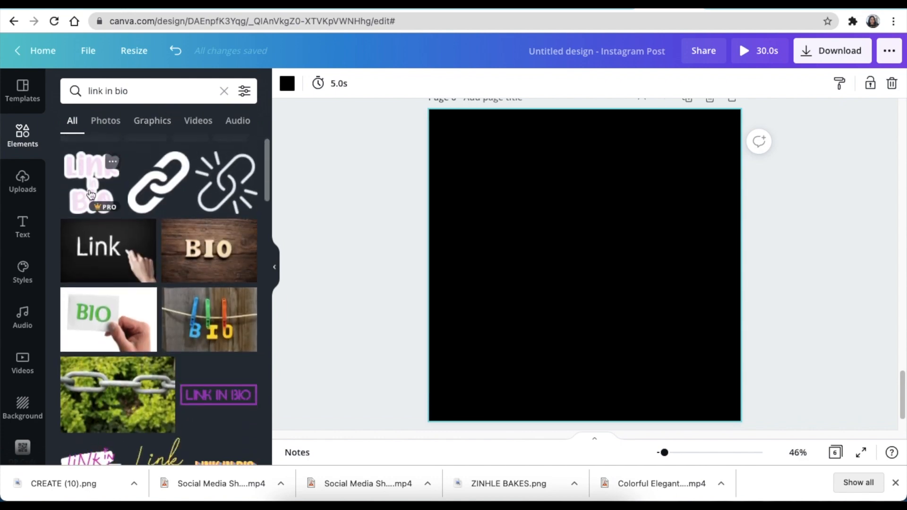
{"action": "scroll", "coordinate": [97, 196], "scroll_direction": "down", "scroll_amount": 5}
{"action": "left_click", "coordinate": [157, 243]}
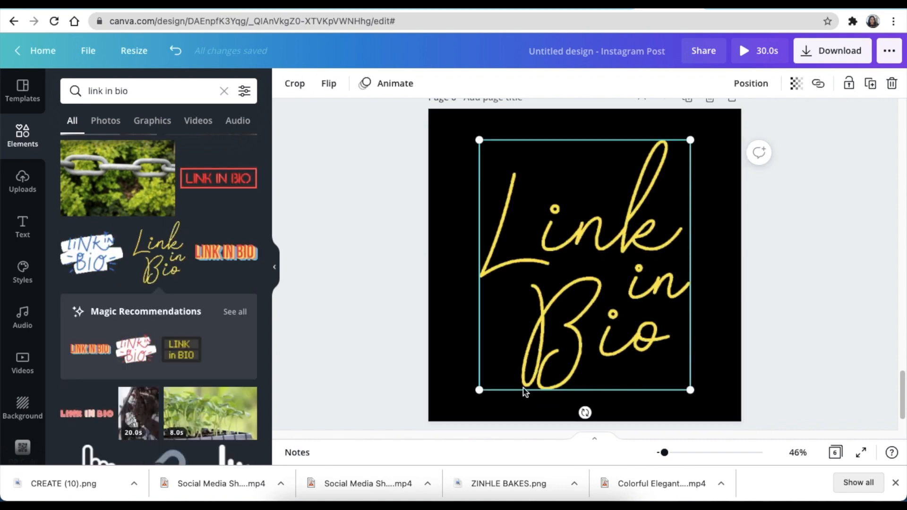
{"action": "left_click", "coordinate": [785, 348]}
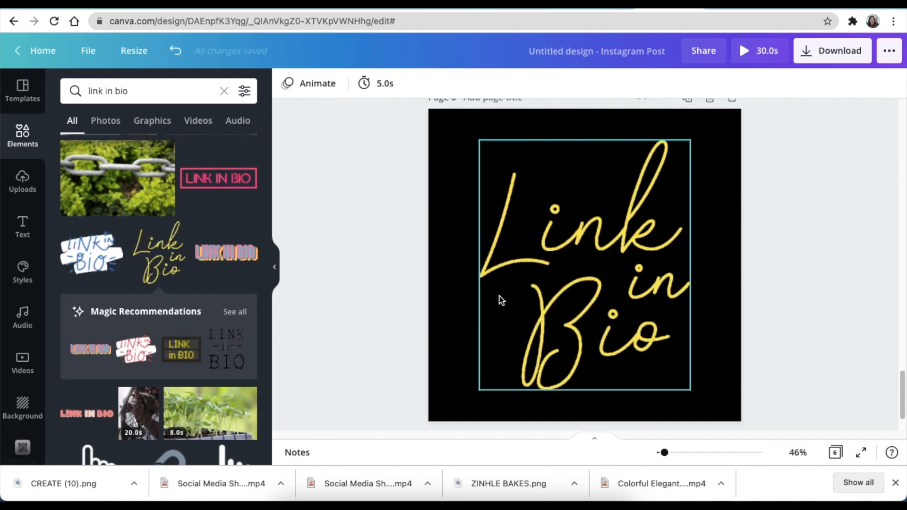
Review the sequence of pages, checking the Link in Bio, product and spotlight pages and the opening page with only the circle.
{"action": "scroll", "coordinate": [594, 306], "scroll_direction": "down", "scroll_amount": 1}
{"action": "left_click", "coordinate": [418, 264]}
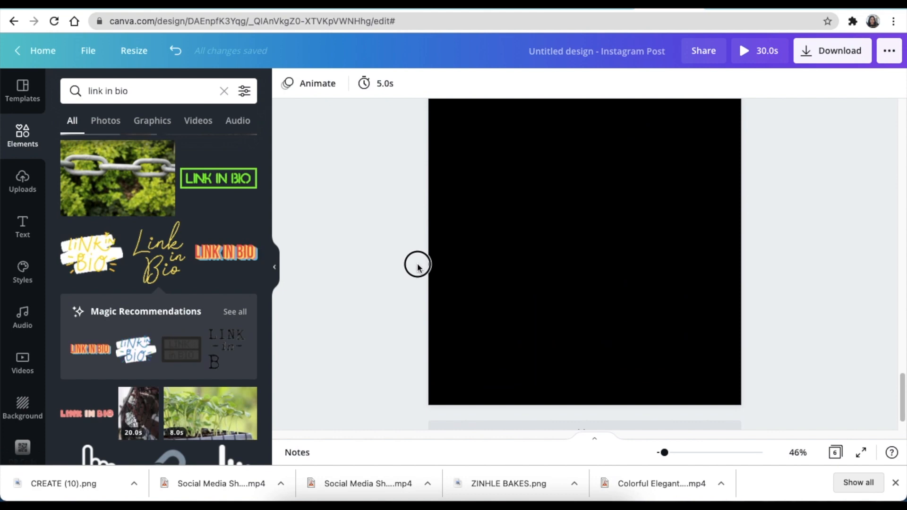
{"action": "scroll", "coordinate": [355, 254], "scroll_direction": "up", "scroll_amount": 6}
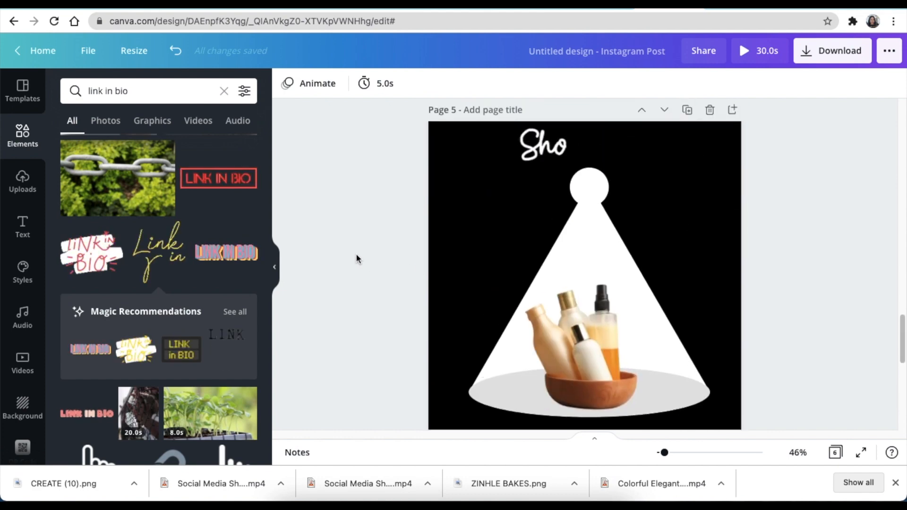
{"action": "scroll", "coordinate": [355, 253], "scroll_direction": "up", "scroll_amount": 15}
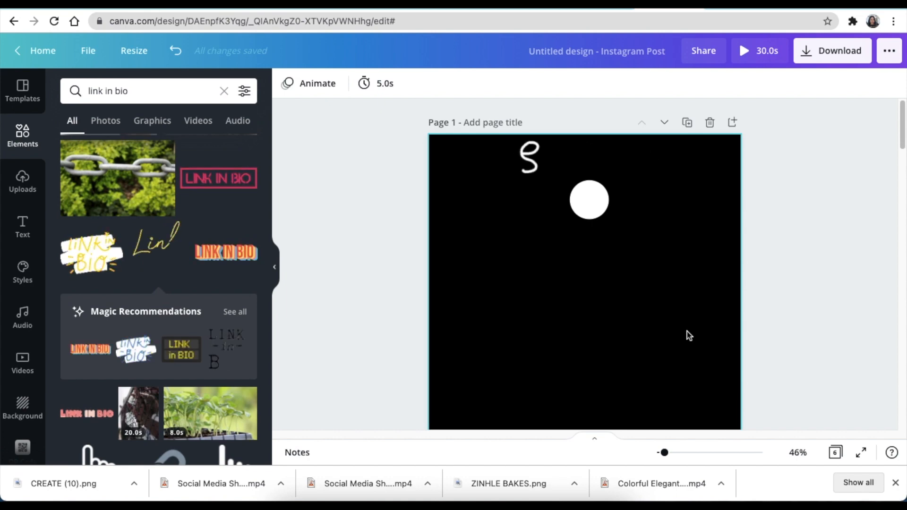
{"action": "scroll", "coordinate": [689, 335], "scroll_direction": "down", "scroll_amount": 1}
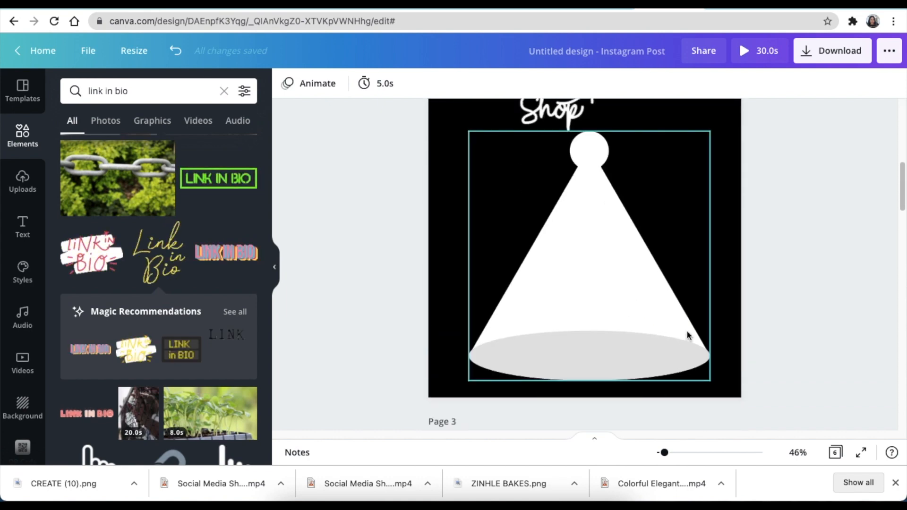
{"action": "scroll", "coordinate": [689, 335], "scroll_direction": "up", "scroll_amount": 7}
{"action": "scroll", "coordinate": [689, 335], "scroll_direction": "up", "scroll_amount": 1}
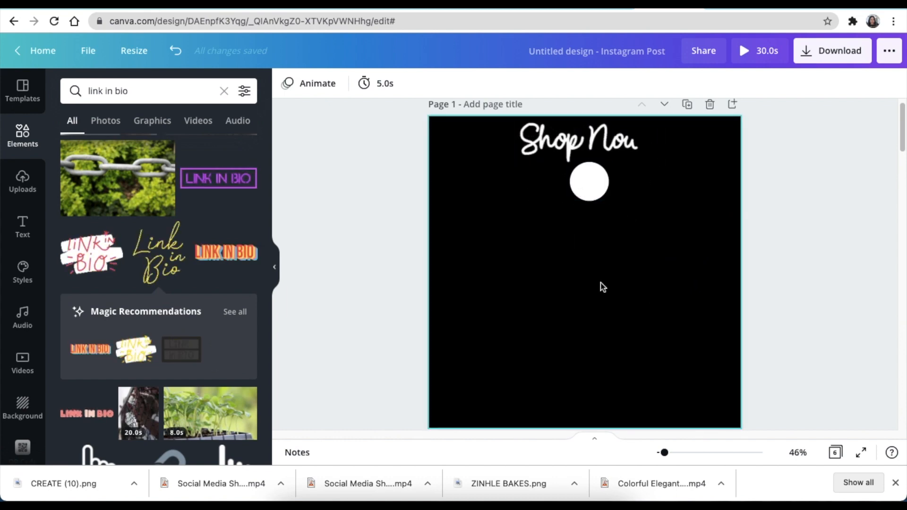
{"action": "scroll", "coordinate": [599, 285], "scroll_direction": "down", "scroll_amount": 2}
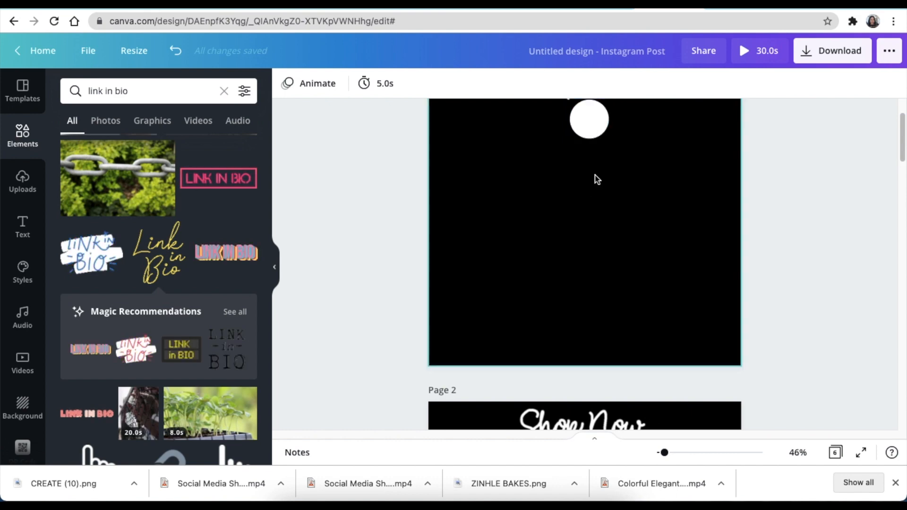
{"action": "scroll", "coordinate": [591, 223], "scroll_direction": "down", "scroll_amount": 3}
{"action": "scroll", "coordinate": [591, 222], "scroll_direction": "down", "scroll_amount": 3}
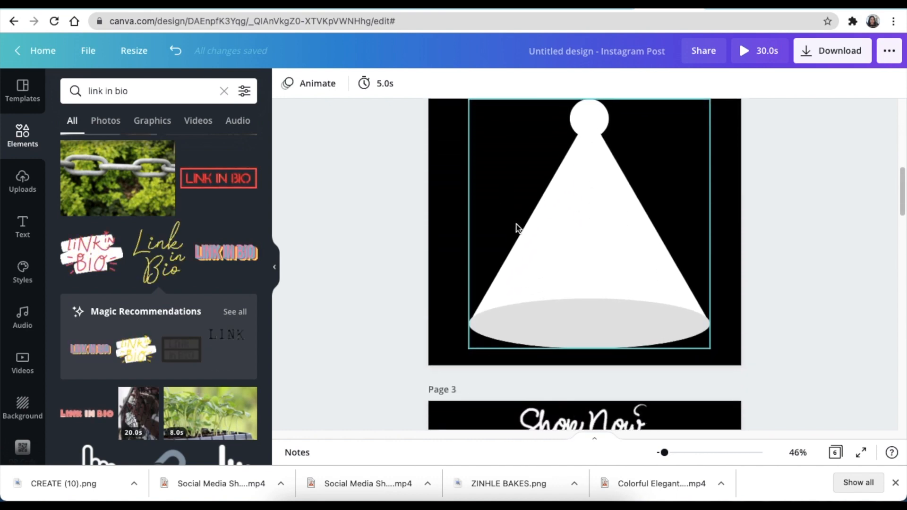
Apply the Neon animation to the grouped circle, triangle and ellipse spotlight on page 2.
{"action": "left_click", "coordinate": [543, 235]}
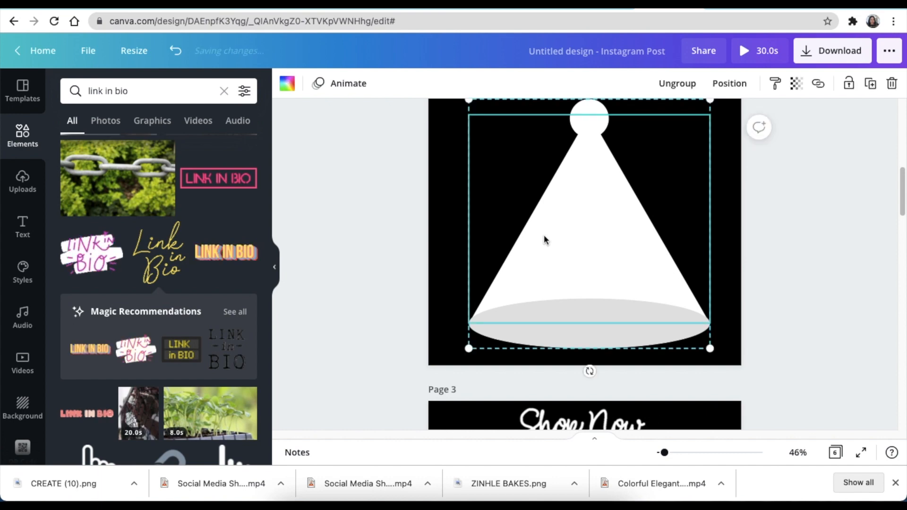
{"action": "left_click", "coordinate": [348, 85]}
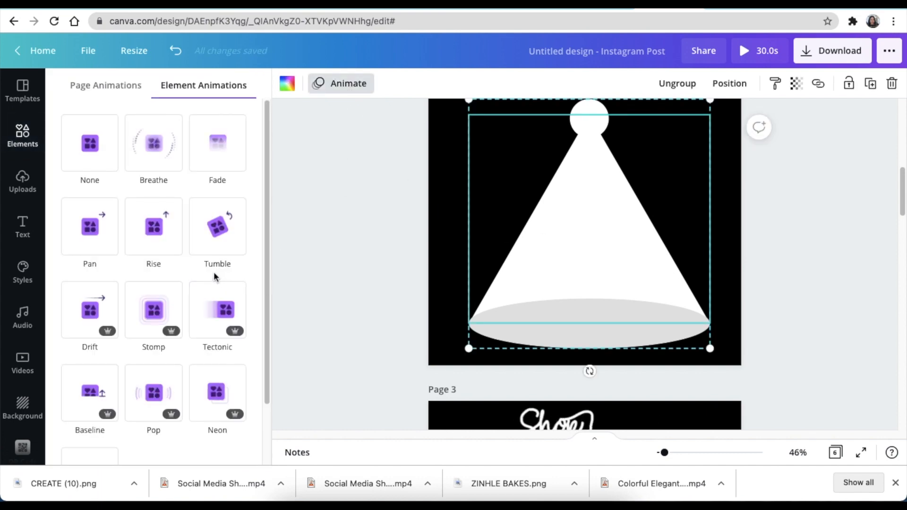
{"action": "scroll", "coordinate": [214, 277], "scroll_direction": "down", "scroll_amount": 2}
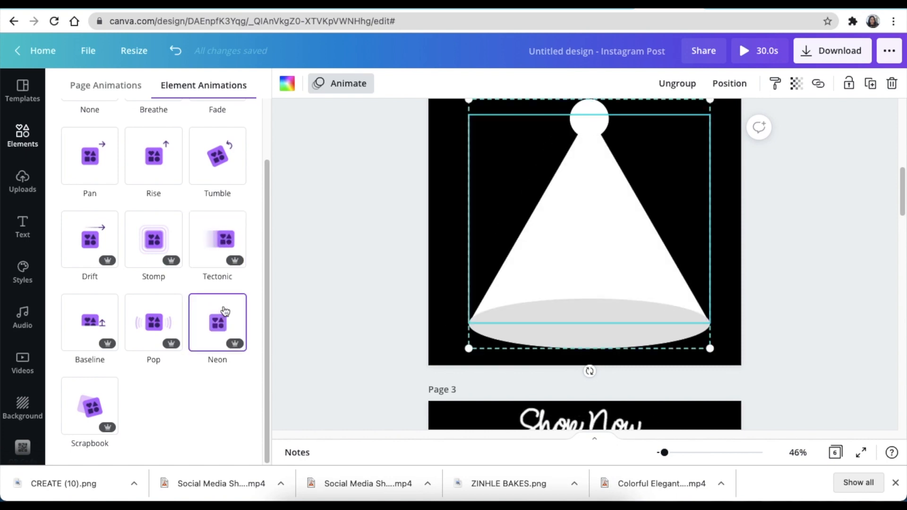
{"action": "left_click", "coordinate": [219, 321]}
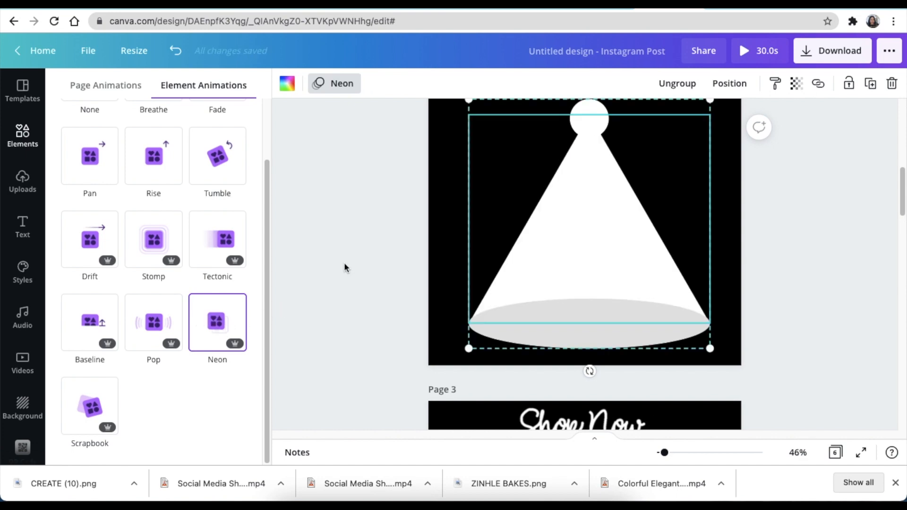
{"action": "key", "text": "Escape"}
Apply the Rise photo animation to the black perfume bottle on page 4.
{"action": "scroll", "coordinate": [344, 265], "scroll_direction": "down", "scroll_amount": 5}
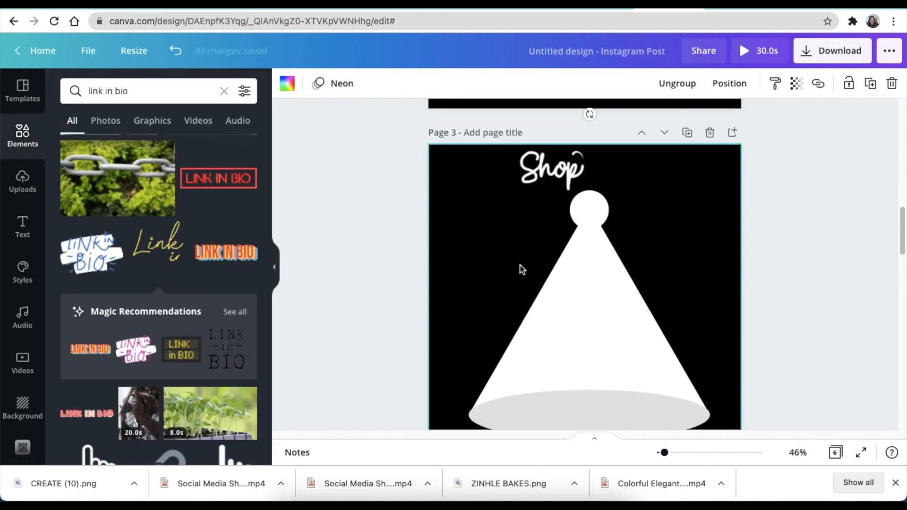
{"action": "left_click", "coordinate": [458, 286]}
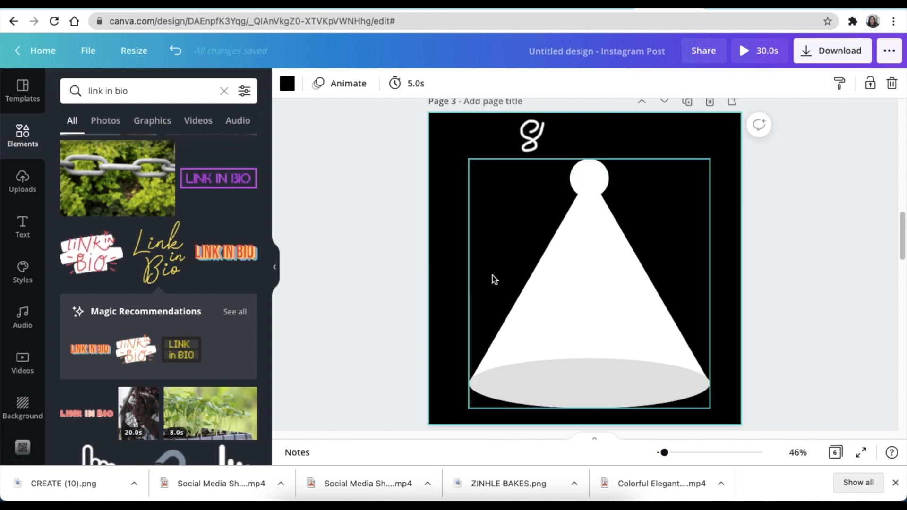
{"action": "scroll", "coordinate": [448, 258], "scroll_direction": "up", "scroll_amount": 1}
{"action": "scroll", "coordinate": [449, 258], "scroll_direction": "down", "scroll_amount": 2}
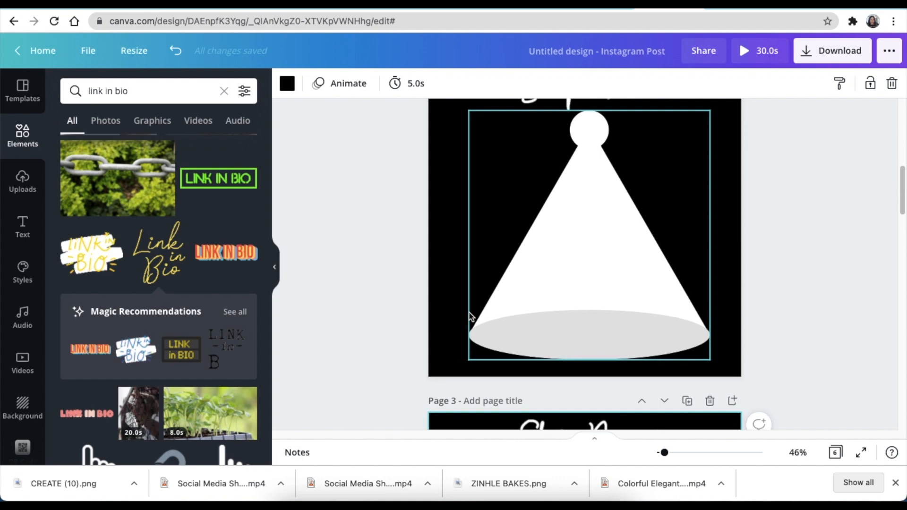
{"action": "scroll", "coordinate": [472, 315], "scroll_direction": "down", "scroll_amount": 6}
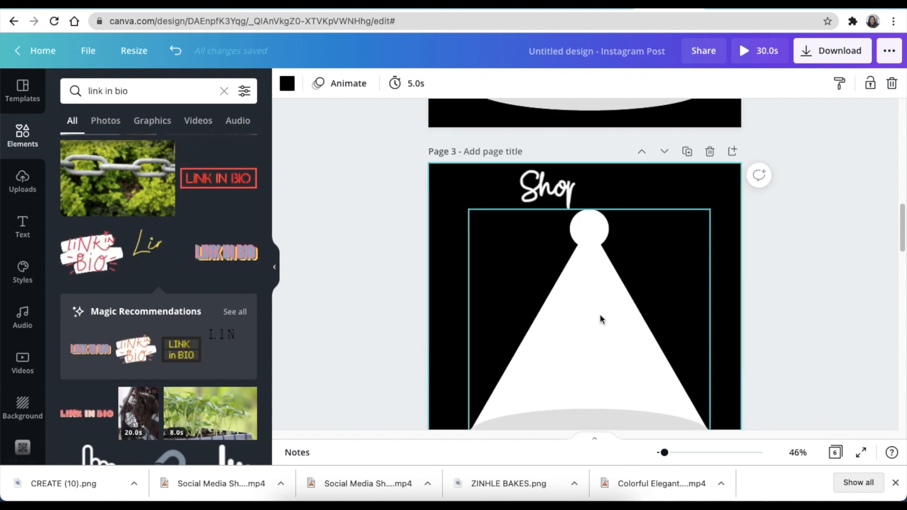
{"action": "scroll", "coordinate": [597, 317], "scroll_direction": "down", "scroll_amount": 9}
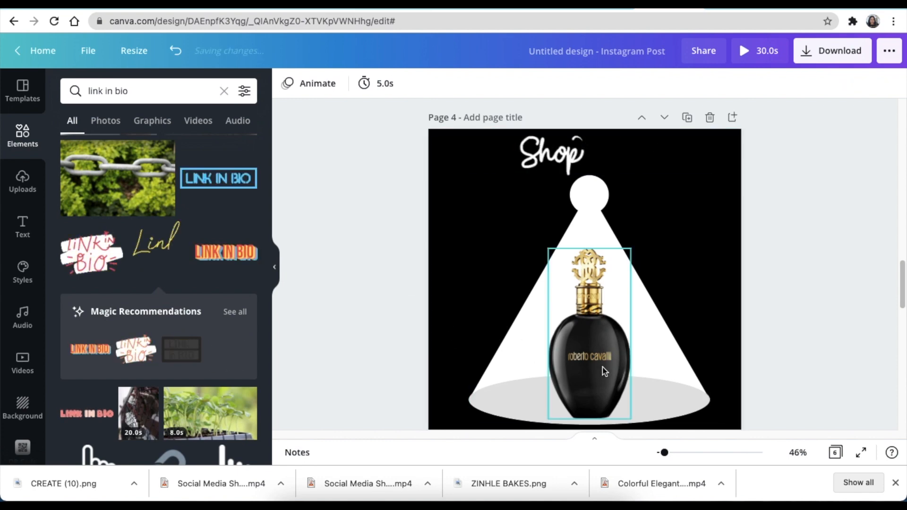
{"action": "left_click", "coordinate": [571, 379]}
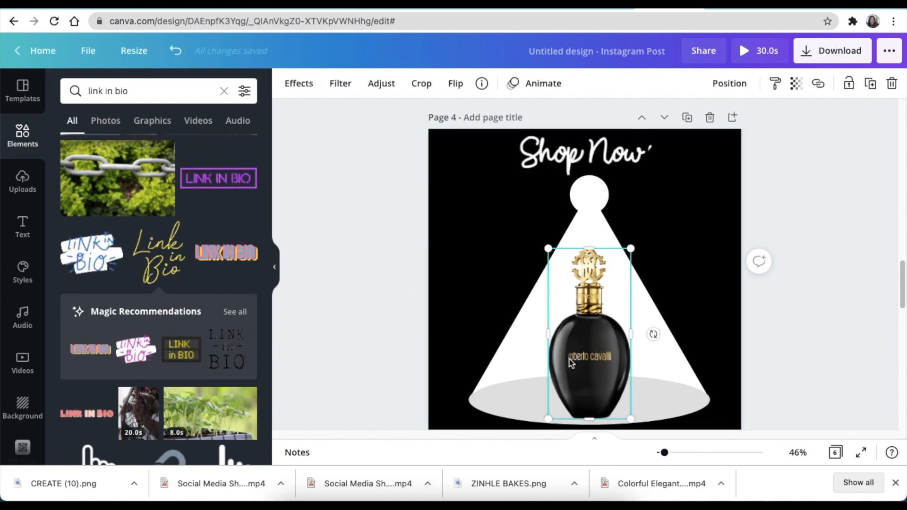
{"action": "left_click", "coordinate": [545, 87]}
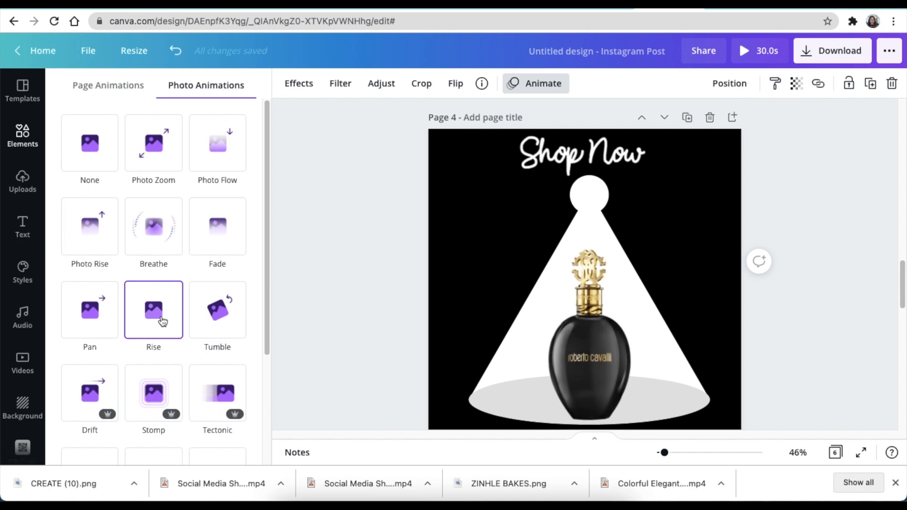
{"action": "left_click", "coordinate": [162, 321]}
Apply the Rise photo animation to the bottles in a wooden bowl on page 5.
{"action": "scroll", "coordinate": [352, 324], "scroll_direction": "down", "scroll_amount": 7}
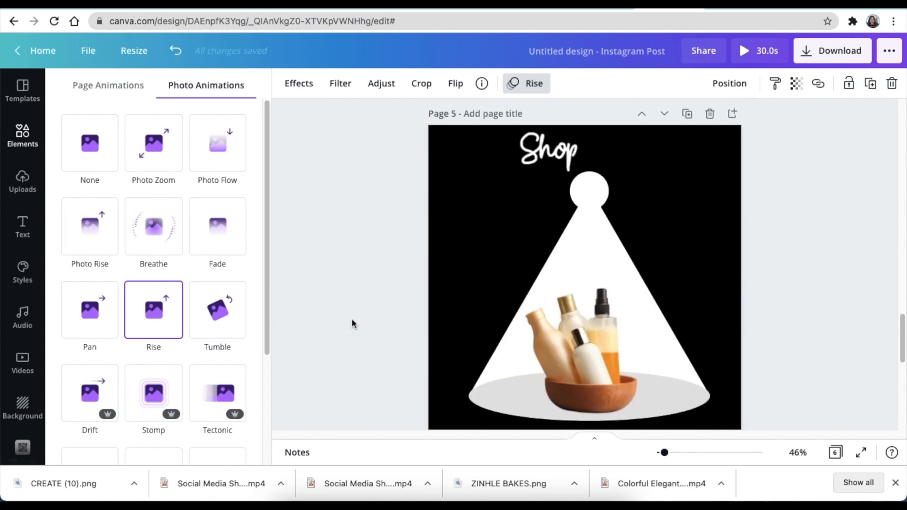
{"action": "left_click", "coordinate": [561, 357]}
{"action": "left_click", "coordinate": [157, 317]}
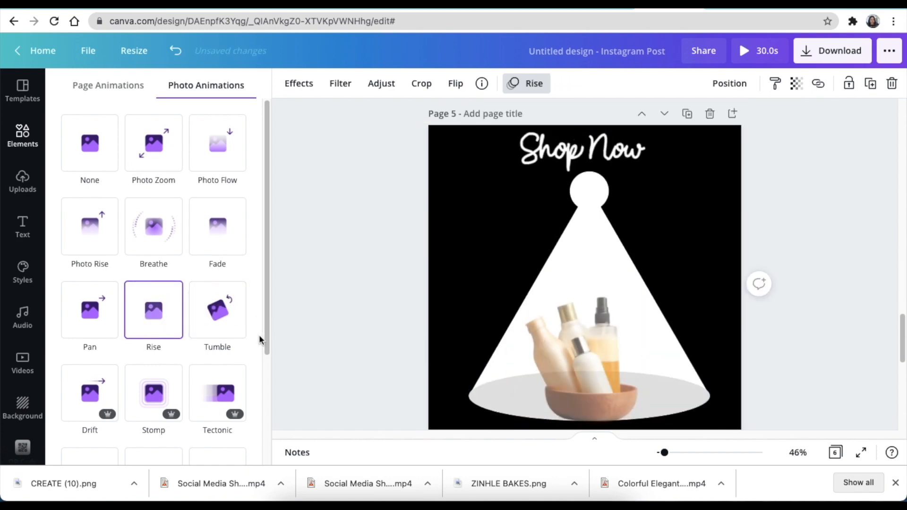
Shorten the page timing to 2.5 seconds, starting with the Link in Bio page.
{"action": "scroll", "coordinate": [372, 361], "scroll_direction": "down", "scroll_amount": 5}
{"action": "scroll", "coordinate": [372, 361], "scroll_direction": "down", "scroll_amount": 1}
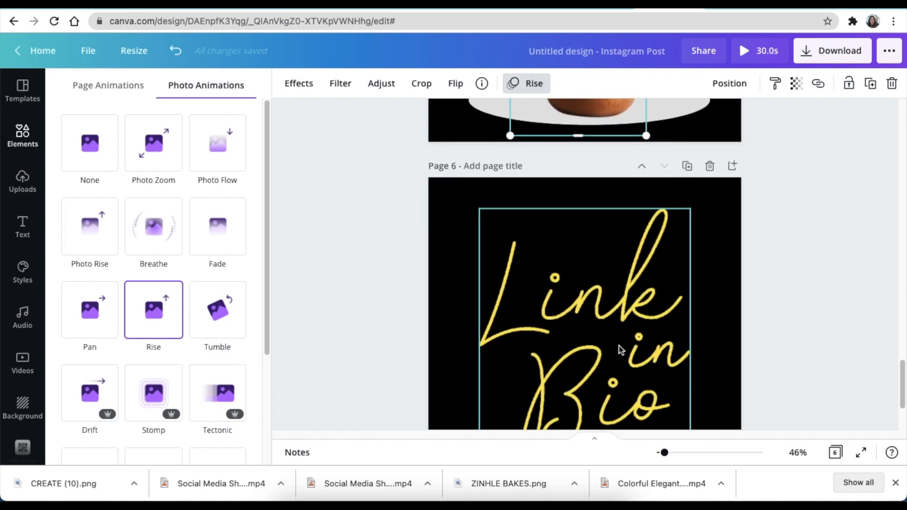
{"action": "left_click", "coordinate": [385, 335]}
{"action": "left_click", "coordinate": [372, 253]}
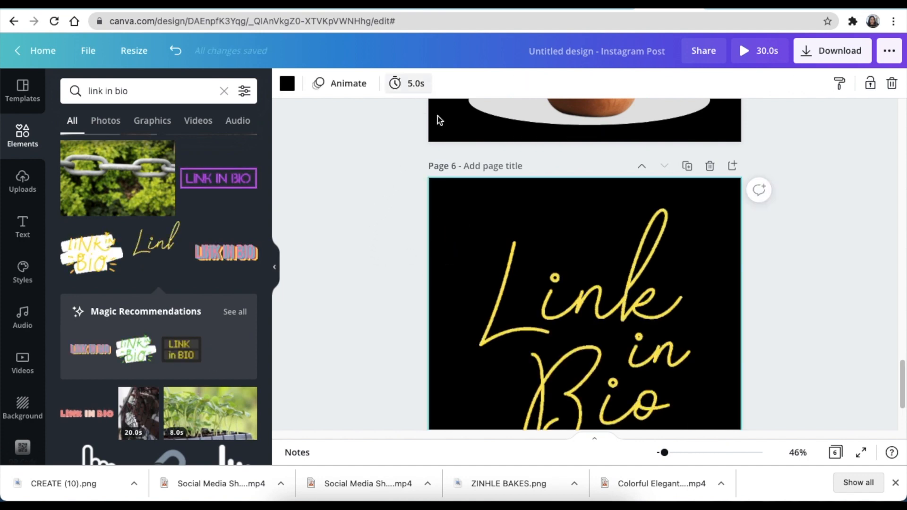
{"action": "left_click", "coordinate": [415, 84]}
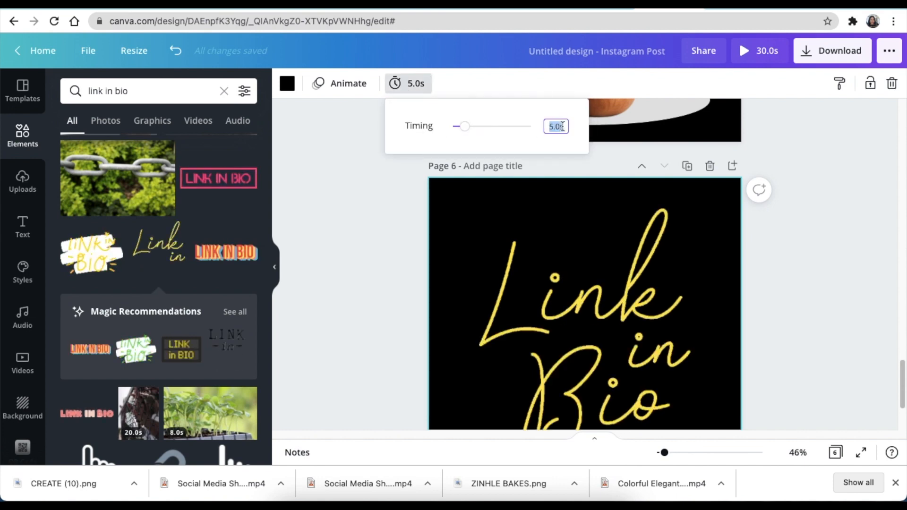
{"action": "left_click_drag", "start_coordinate": [465, 126], "coordinate": [457, 125]}
{"action": "left_click", "coordinate": [383, 192]}
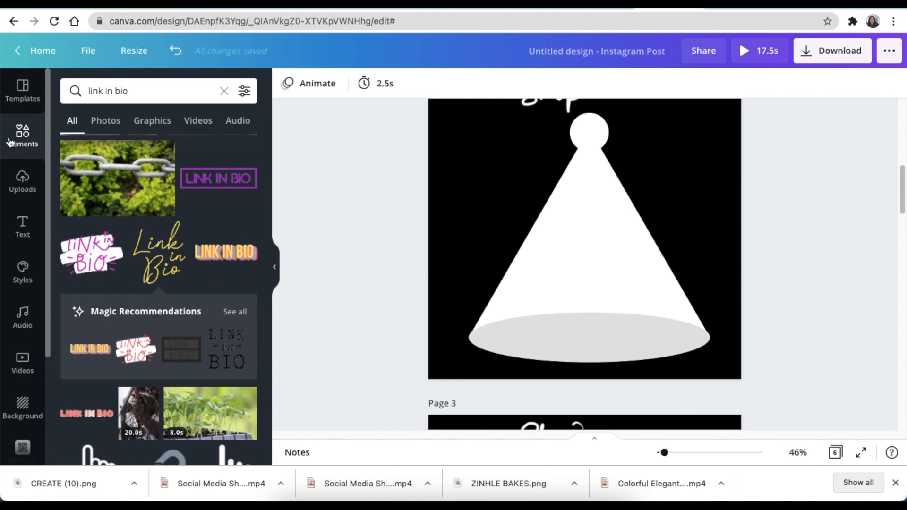
Clear the element search and add the Advertising audio track to the design.
{"action": "left_click", "coordinate": [223, 91]}
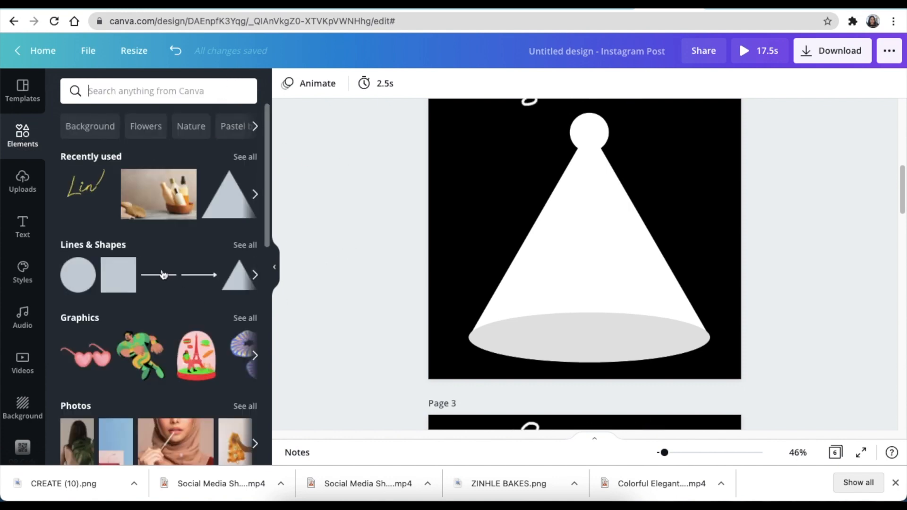
{"action": "scroll", "coordinate": [160, 248], "scroll_direction": "down", "scroll_amount": 5}
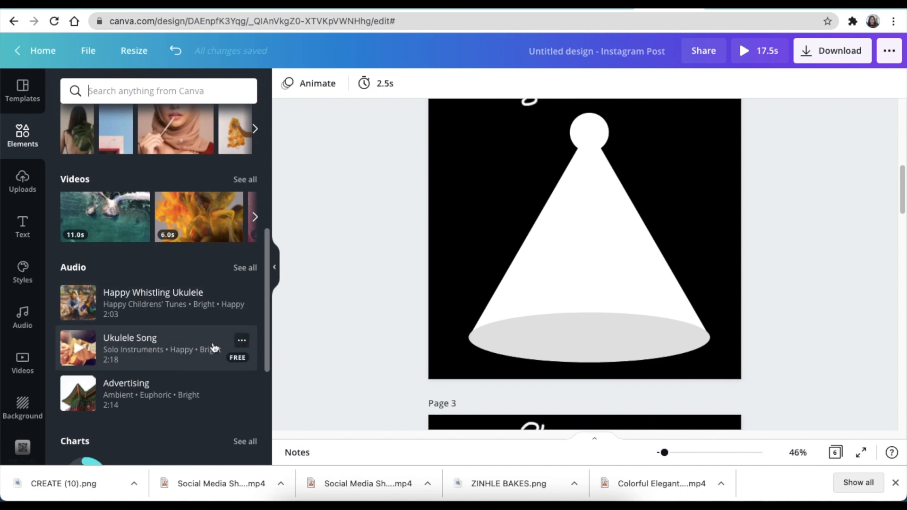
{"action": "left_click", "coordinate": [144, 390]}
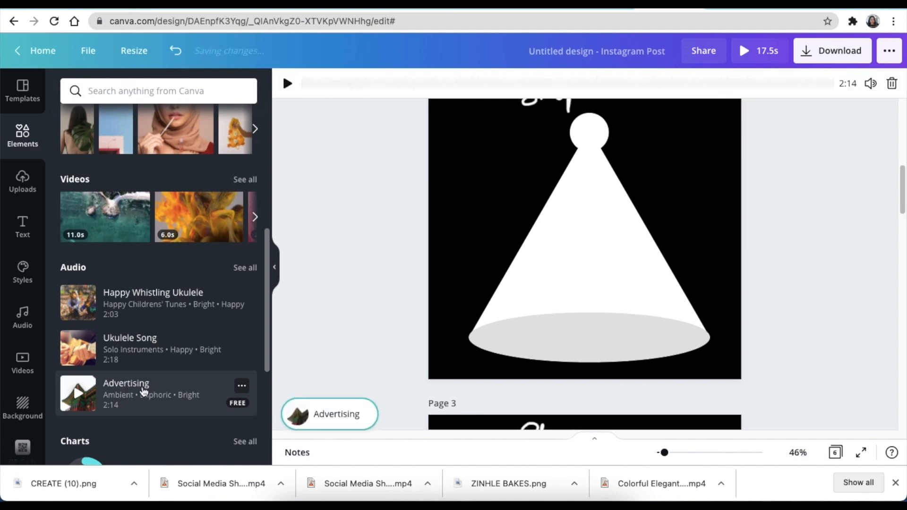
Move the Advertising track's playing section further into the song, to the denser part of its waveform, and preview the whole animated post.
{"action": "left_click", "coordinate": [326, 414]}
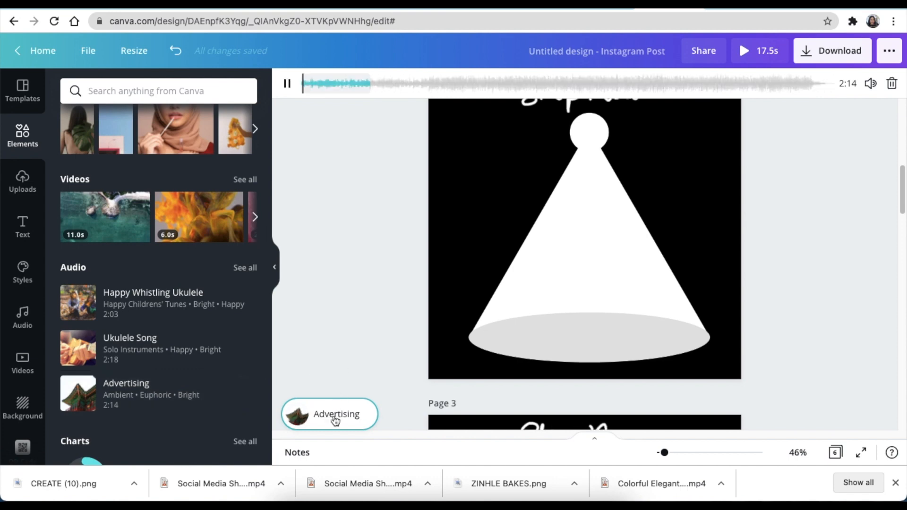
{"action": "left_click_drag", "start_coordinate": [328, 87], "coordinate": [481, 87]}
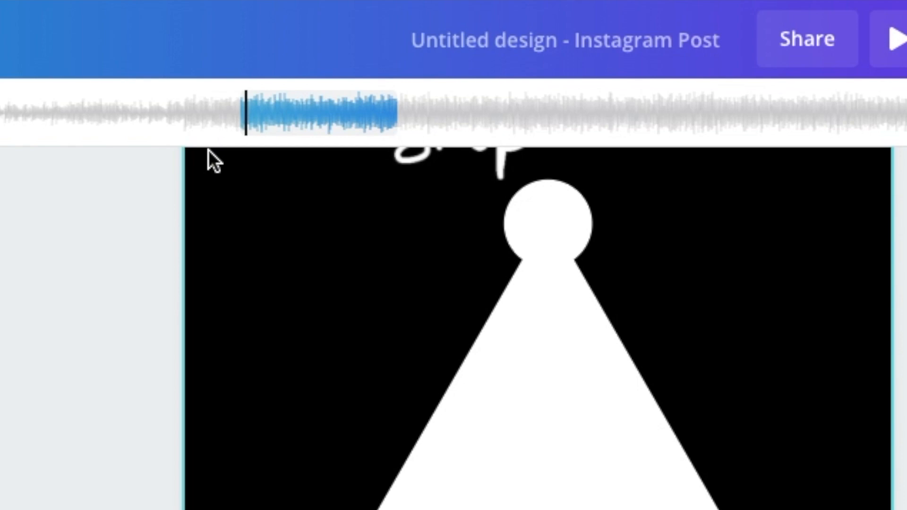
{"action": "left_click_drag", "start_coordinate": [314, 97], "coordinate": [389, 107]}
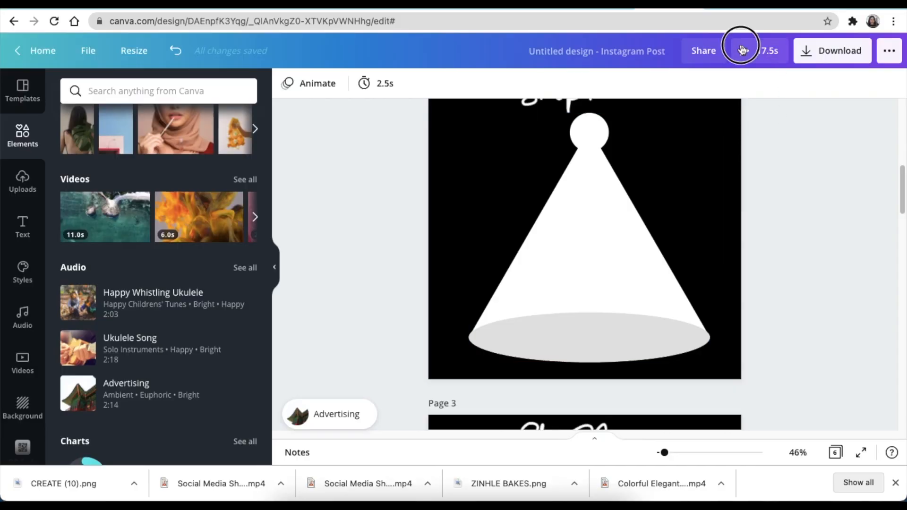
{"action": "left_click", "coordinate": [894, 39]}
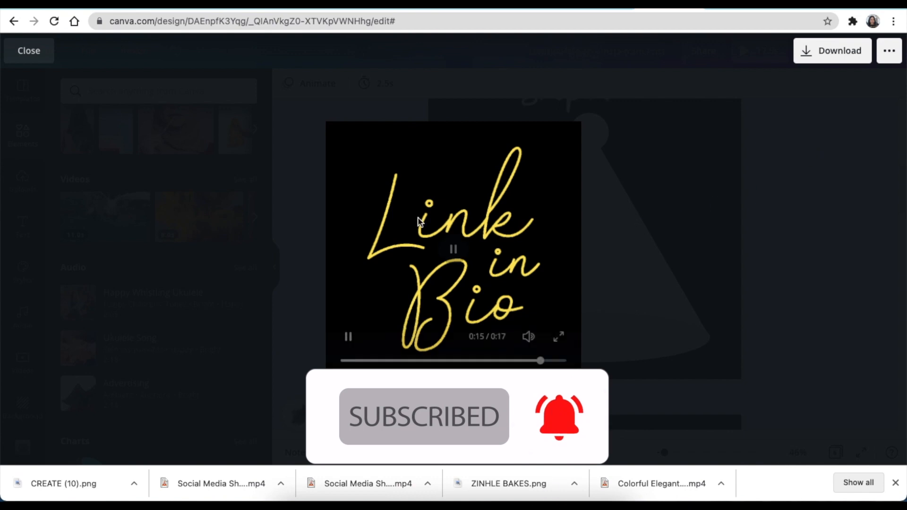
{"action": "left_click", "coordinate": [31, 53]}
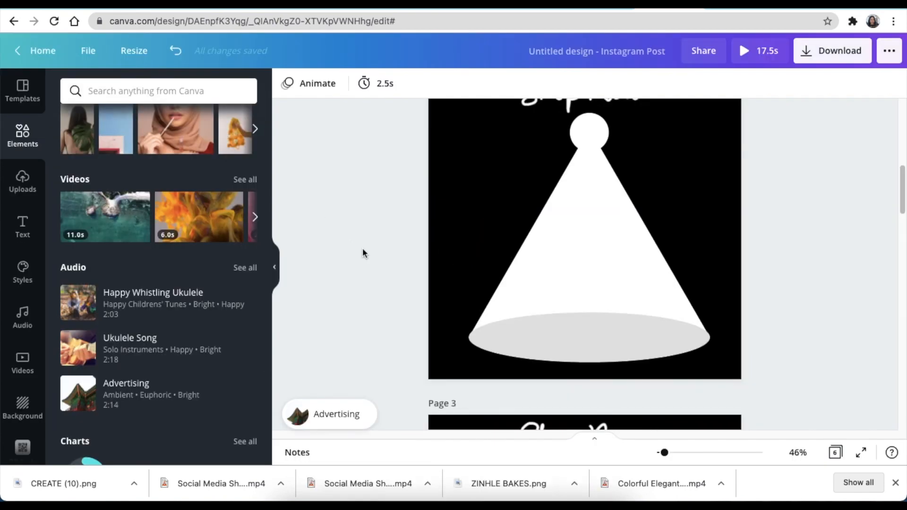